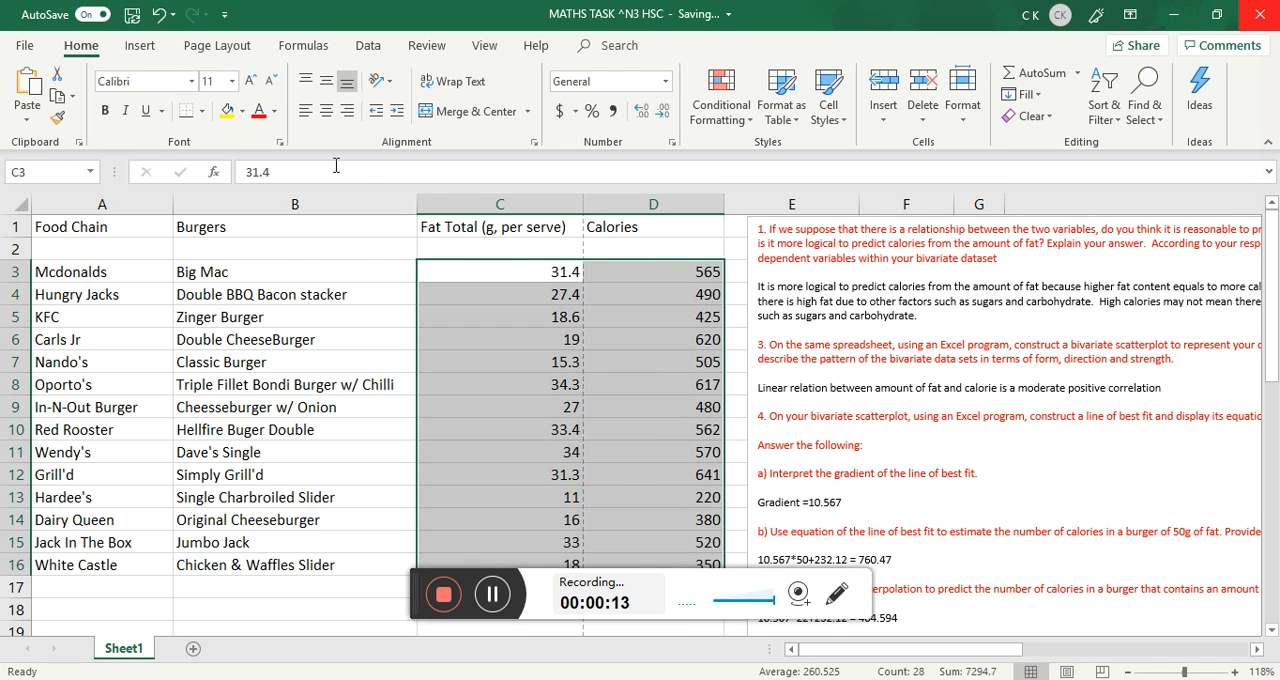
Insert a markers-only scatter chart from the selected fat and calorie values in C3:D16.
scroll(618, 349, "down", 1)
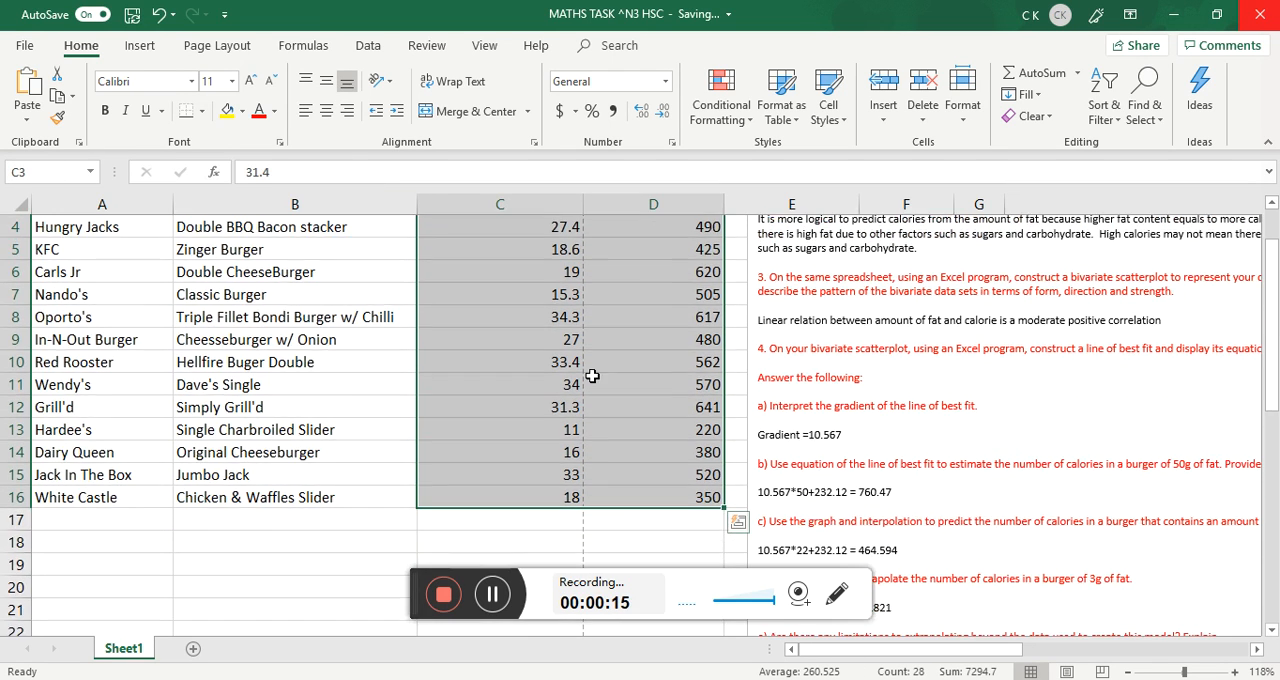
scroll(590, 371, "up", 1)
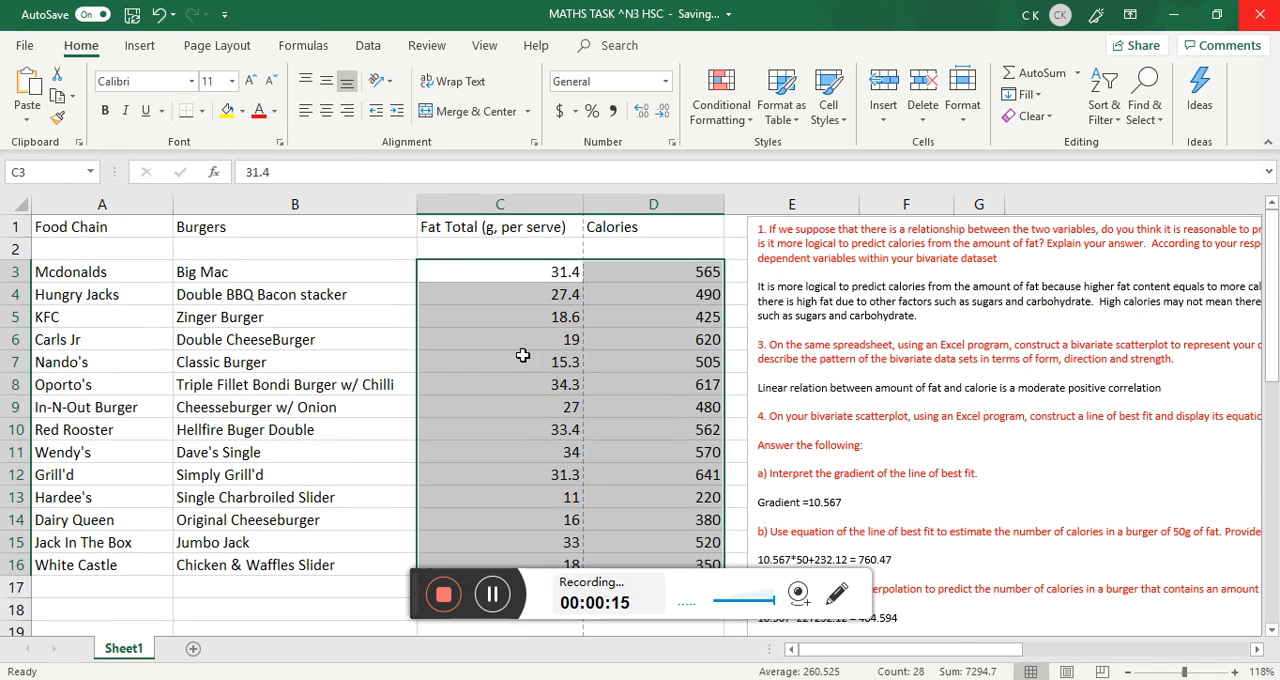
left_click(139, 46)
left_click(527, 116)
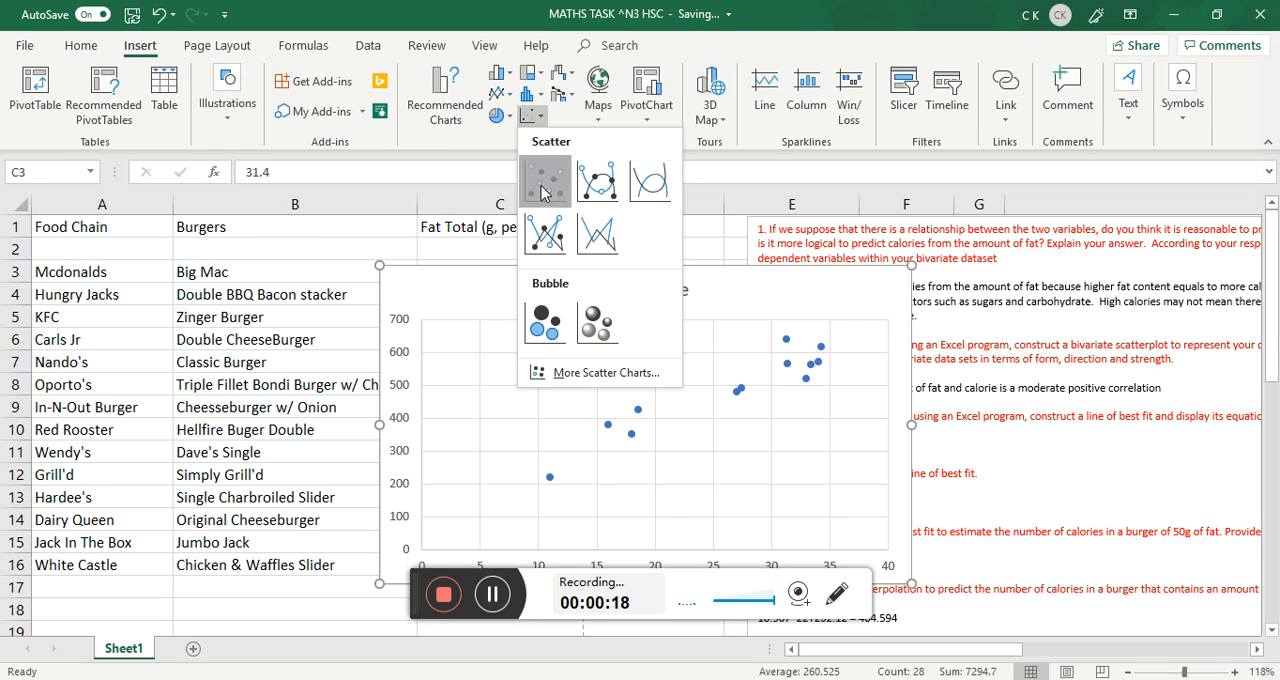
left_click(544, 180)
Move the scatter chart below the data table, into the empty area from about row 18 to row 31.
scroll(463, 283, "down", 2)
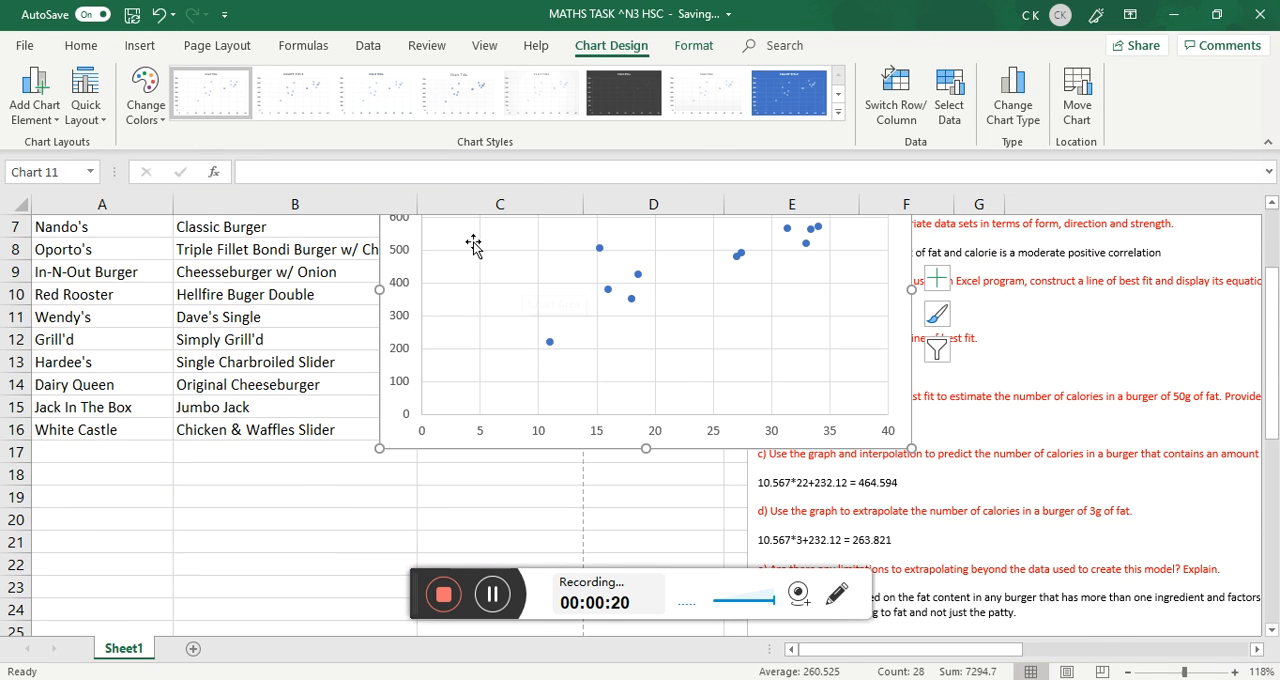
left_click_drag(383, 417, 136, 528)
scroll(258, 355, "down", 2)
scroll(258, 300, "up", 2)
left_click_drag(259, 283, 233, 505)
scroll(214, 366, "down", 3)
left_click_drag(220, 283, 214, 271)
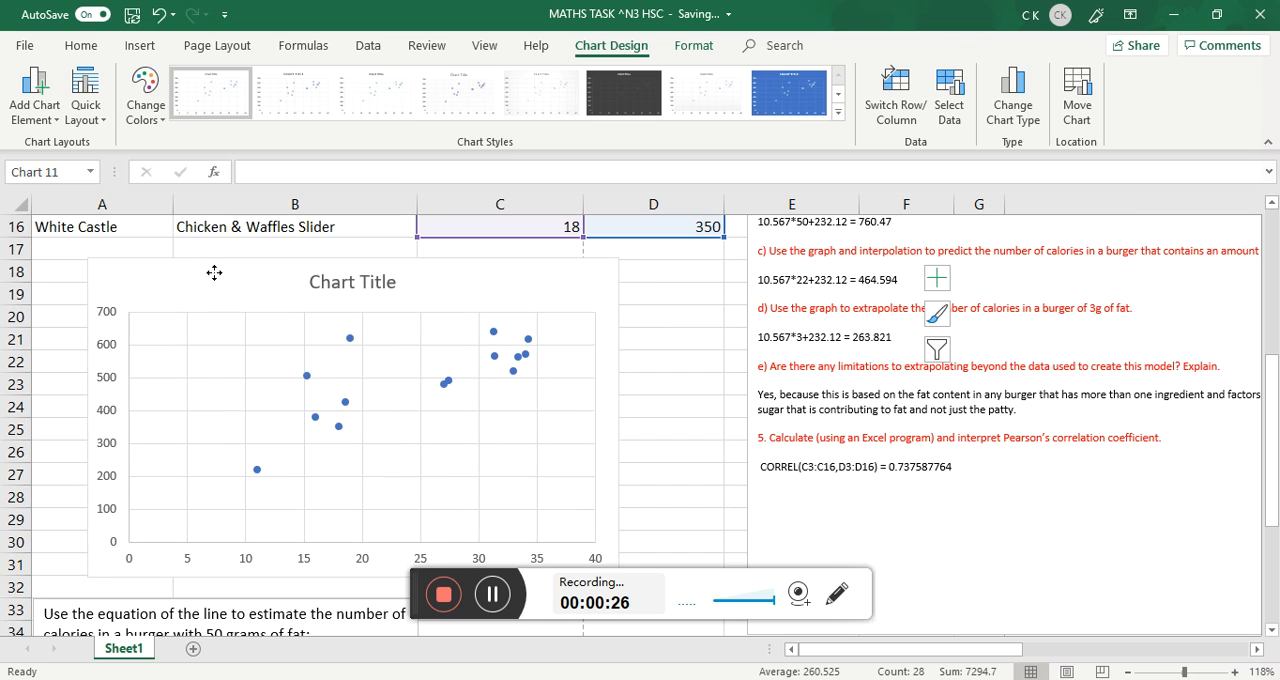
Add axis titles and a linear trendline to the scatter chart.
left_click(643, 270)
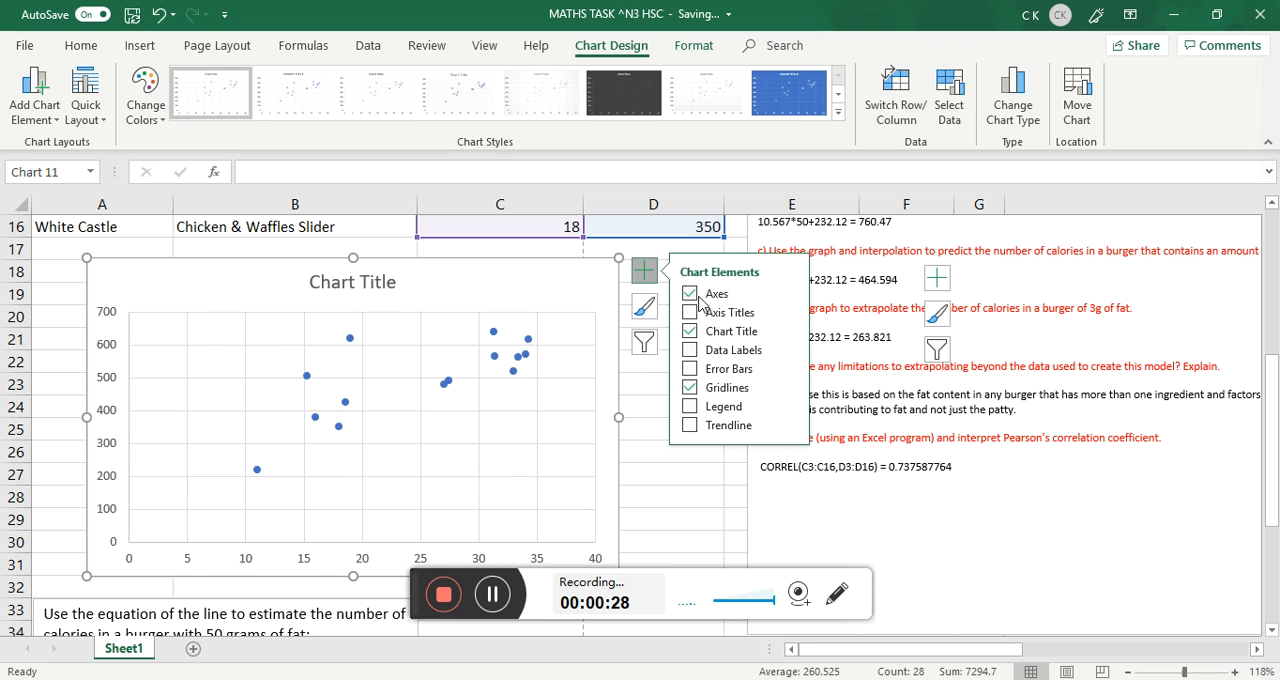
left_click(689, 312)
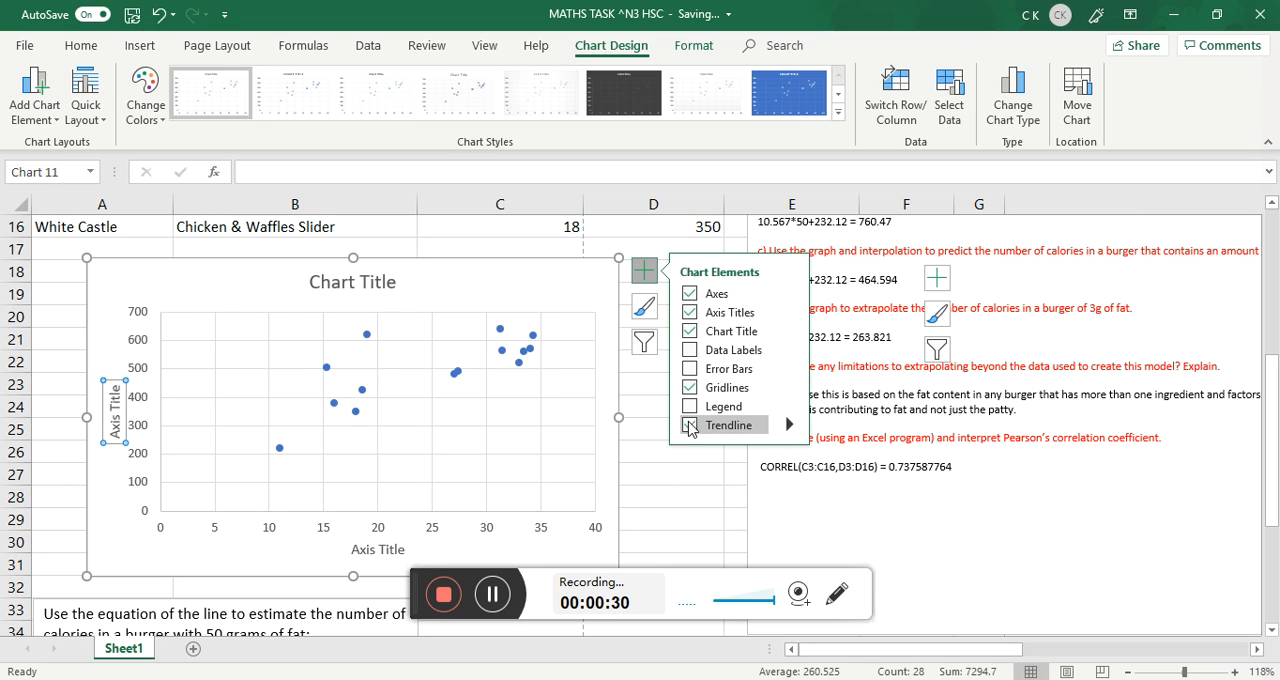
left_click(689, 425)
left_click(870, 525)
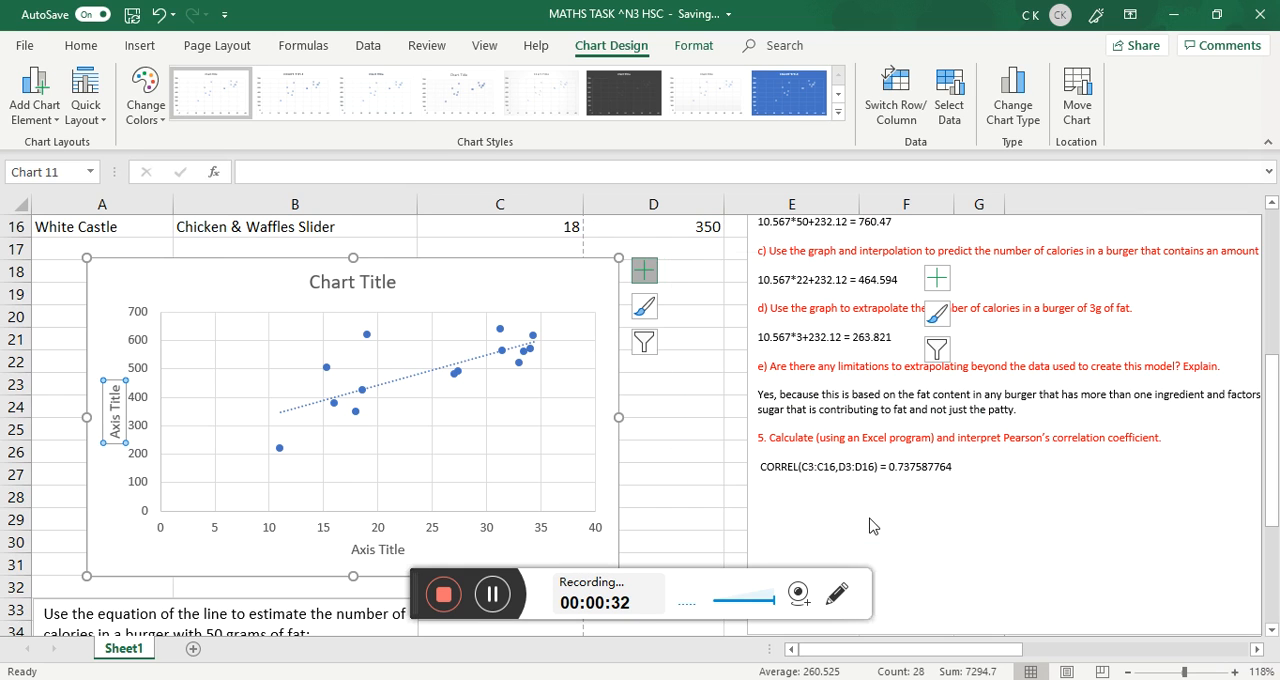
Extend the trendline's forecast 11 periods backward and 0.8 periods forward.
scroll(1092, 510, "down", 3)
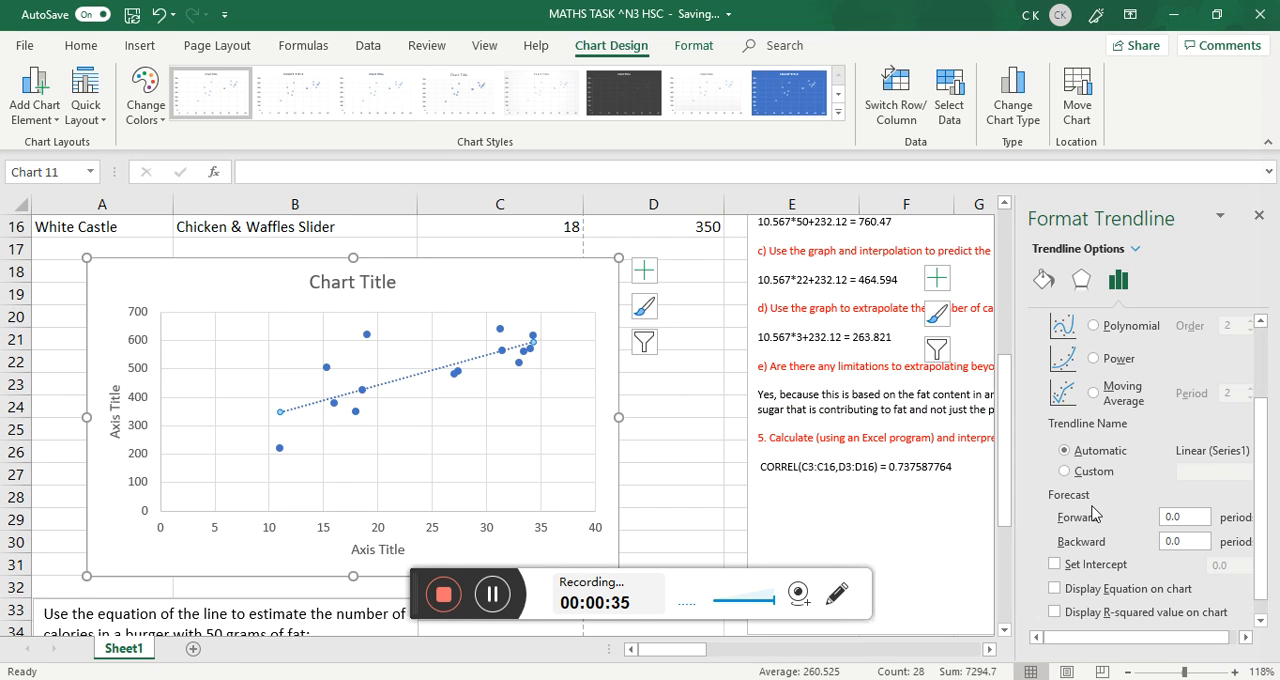
left_click(1193, 542)
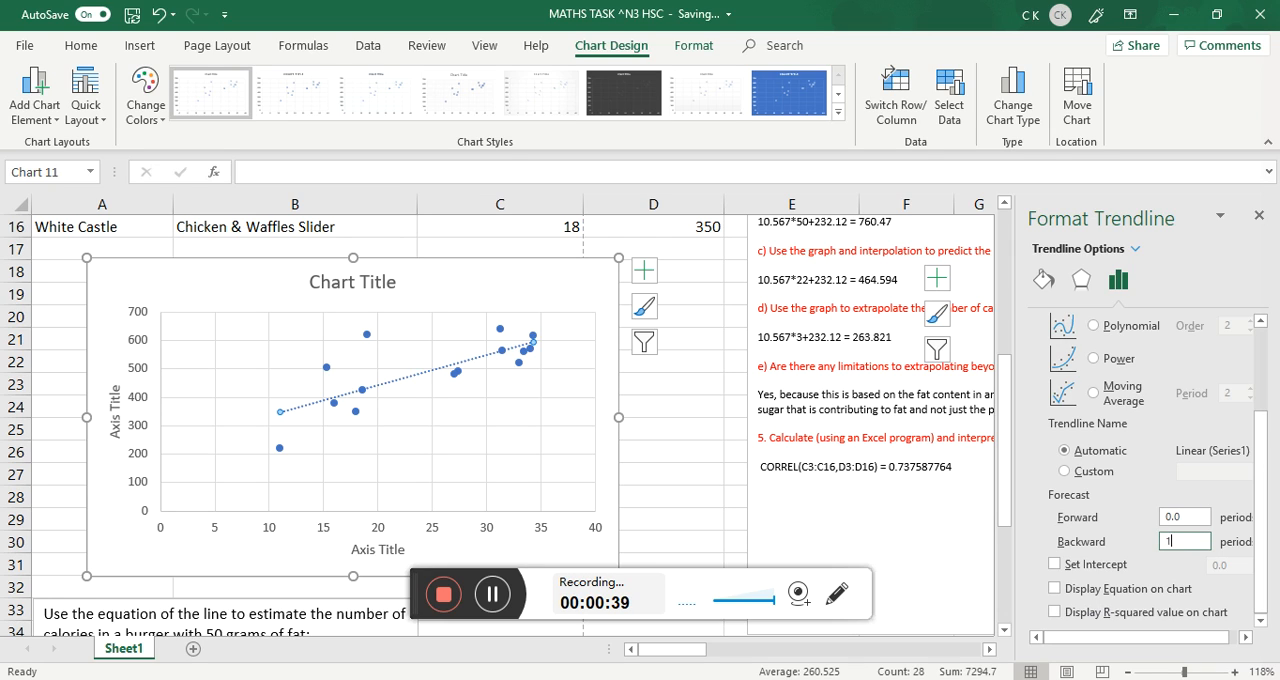
left_click(1198, 516)
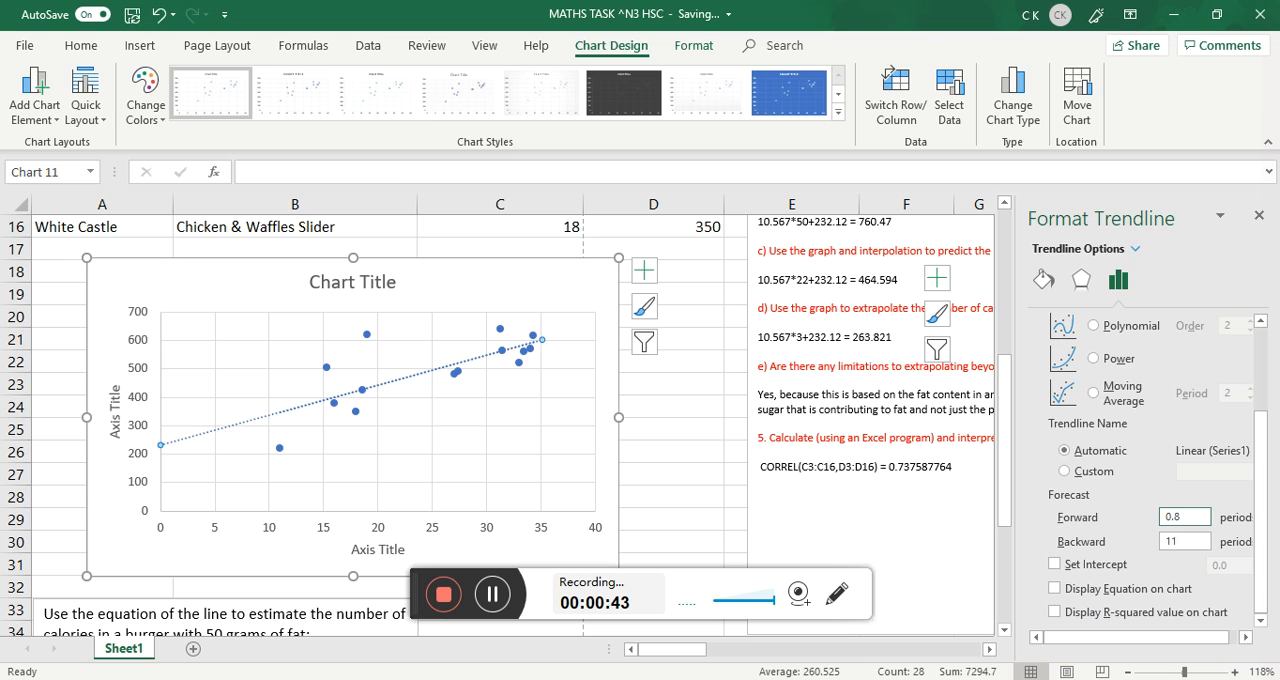
Display the trendline's equation and R-squared value, and move their label to clear space near the vertical axis.
left_click(1092, 592)
left_click(1089, 613)
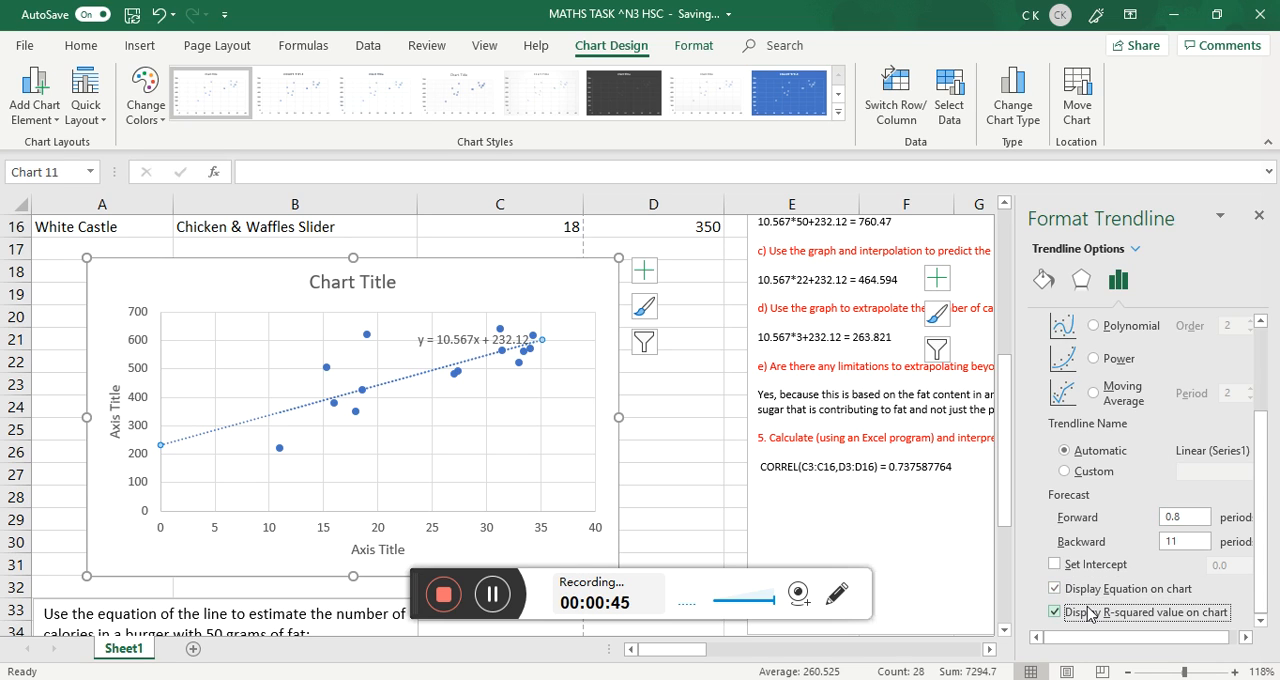
left_click(460, 325)
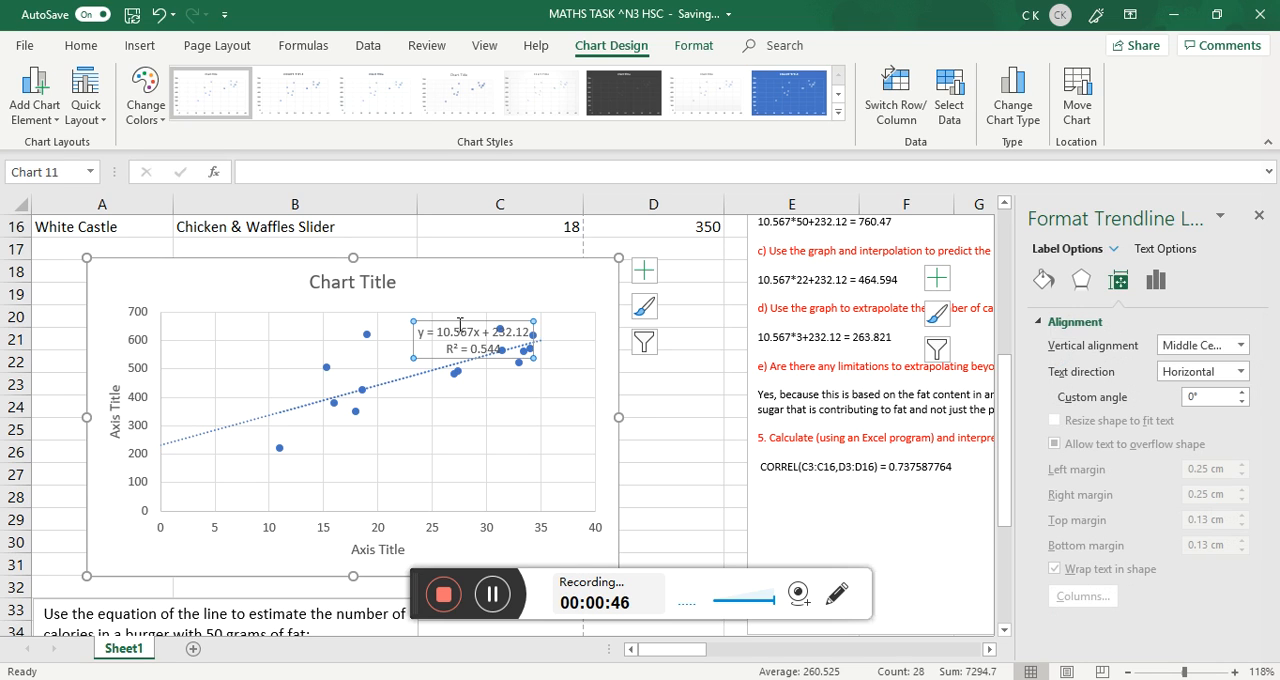
left_click_drag(458, 321, 209, 360)
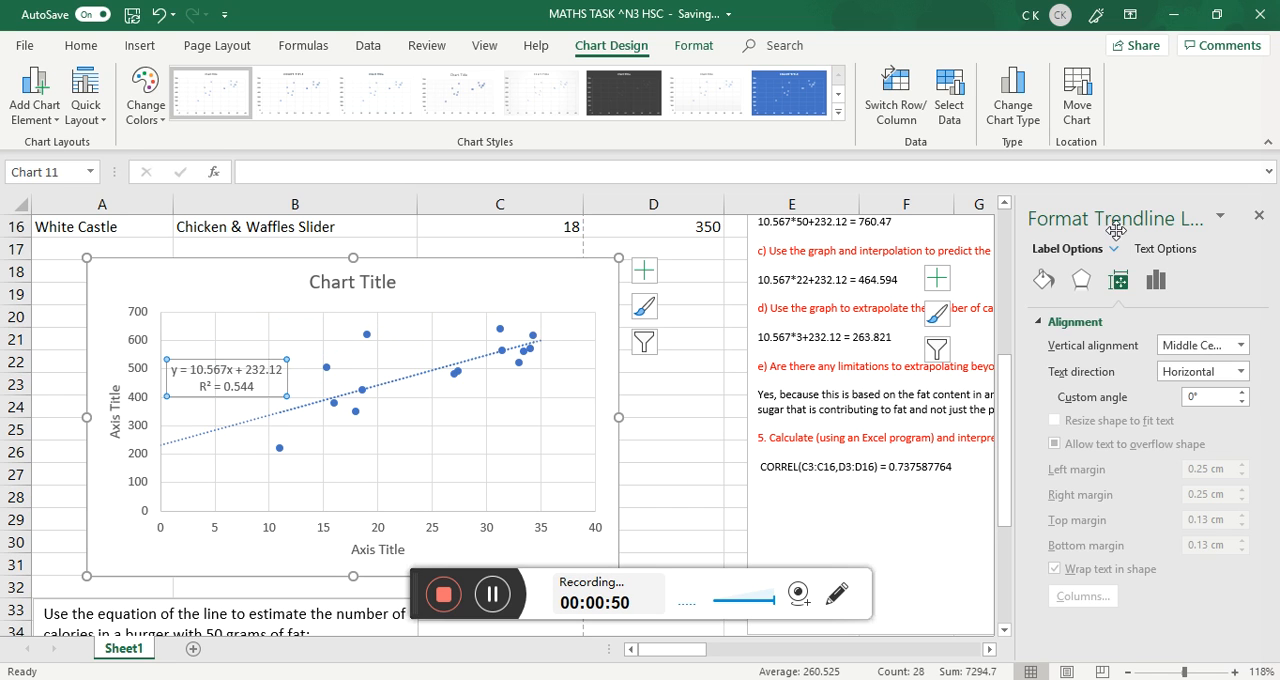
left_click(1259, 222)
Change the chart's vertical axis title to "Total Calories".
scroll(700, 430, "down", 1)
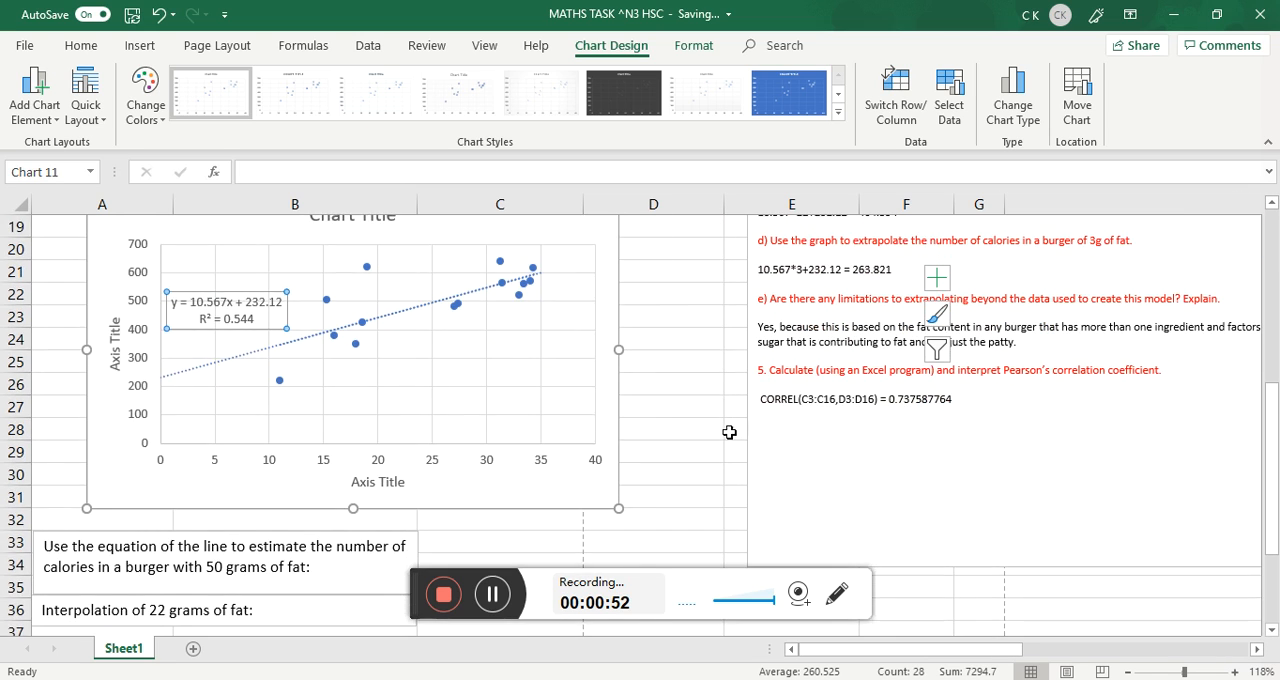
scroll(698, 442, "up", 1)
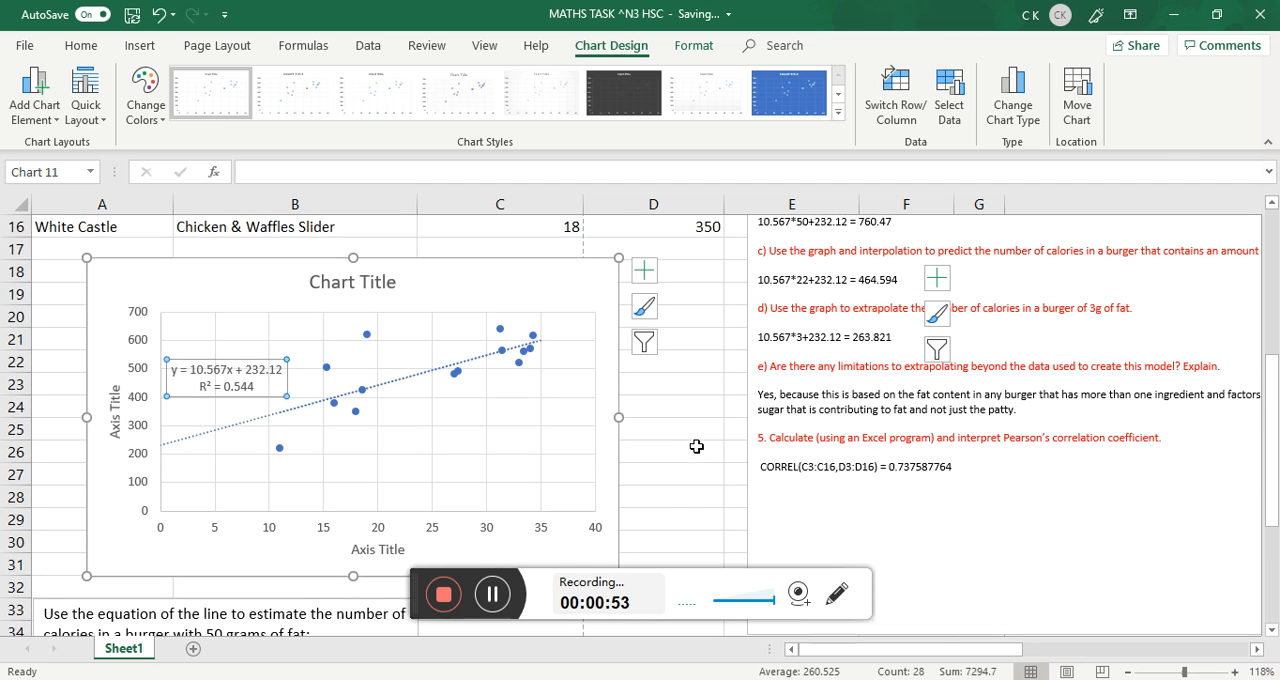
left_click(112, 408)
left_click_drag(118, 383, 114, 440)
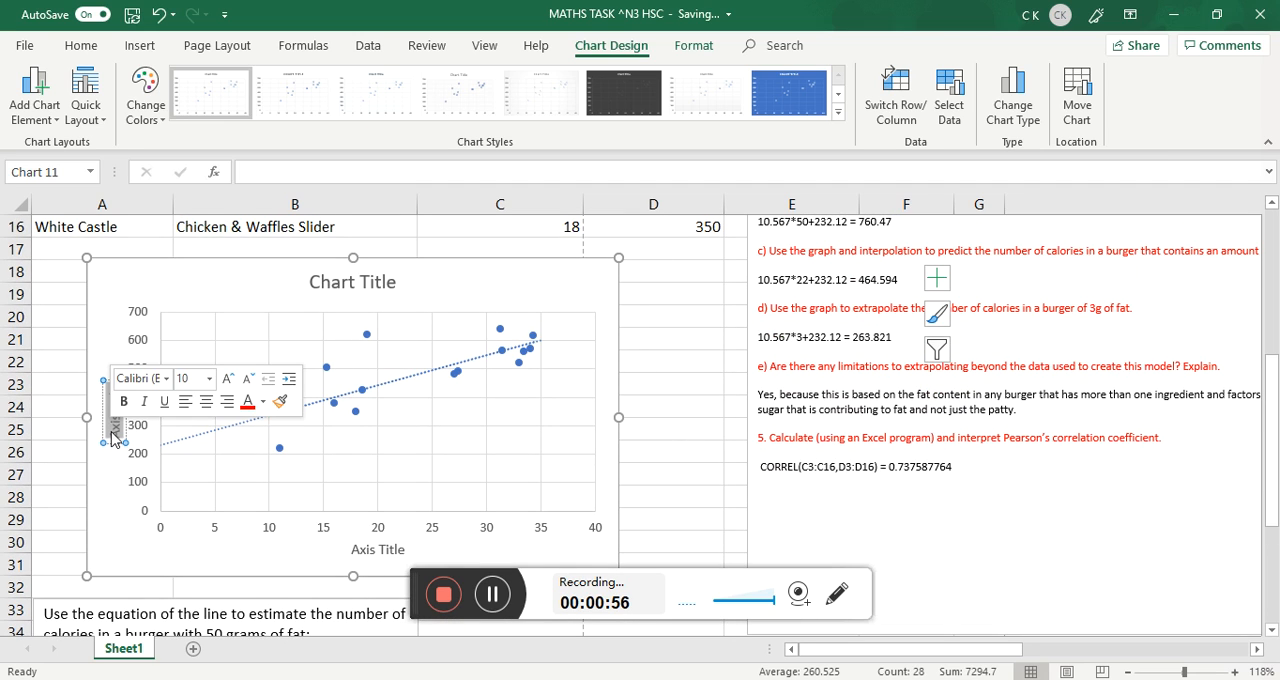
key("Delete")
type("Total")
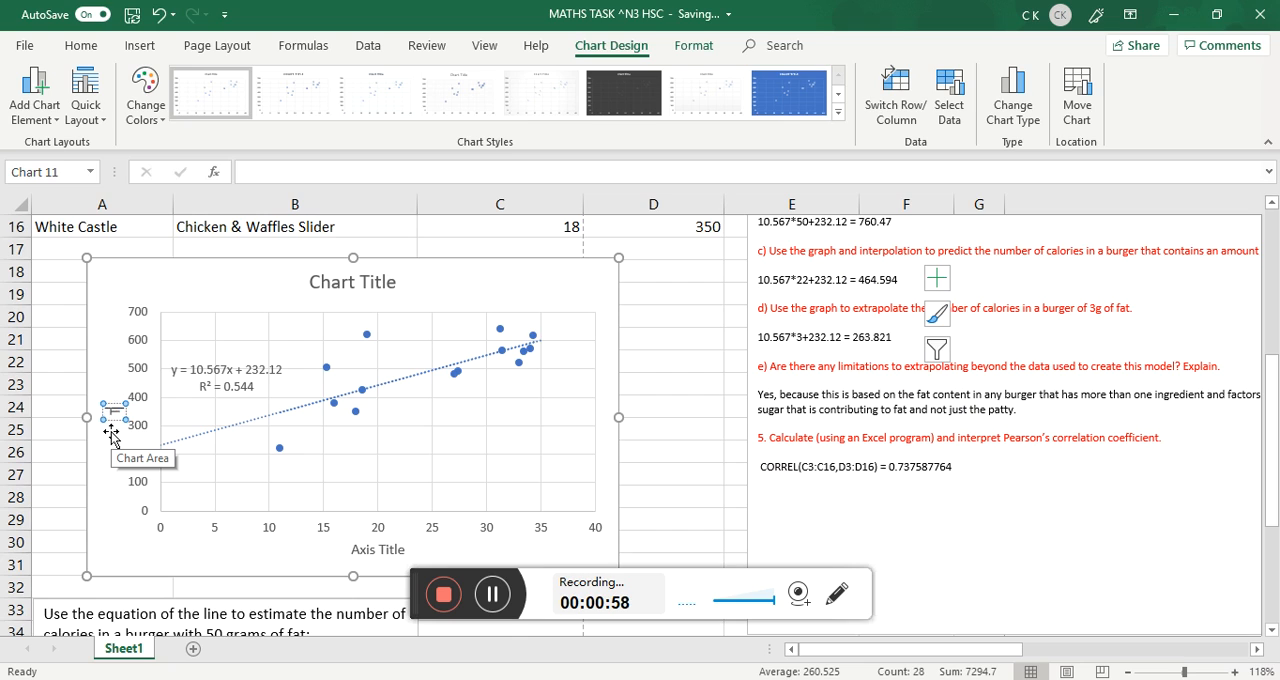
type(" Calories")
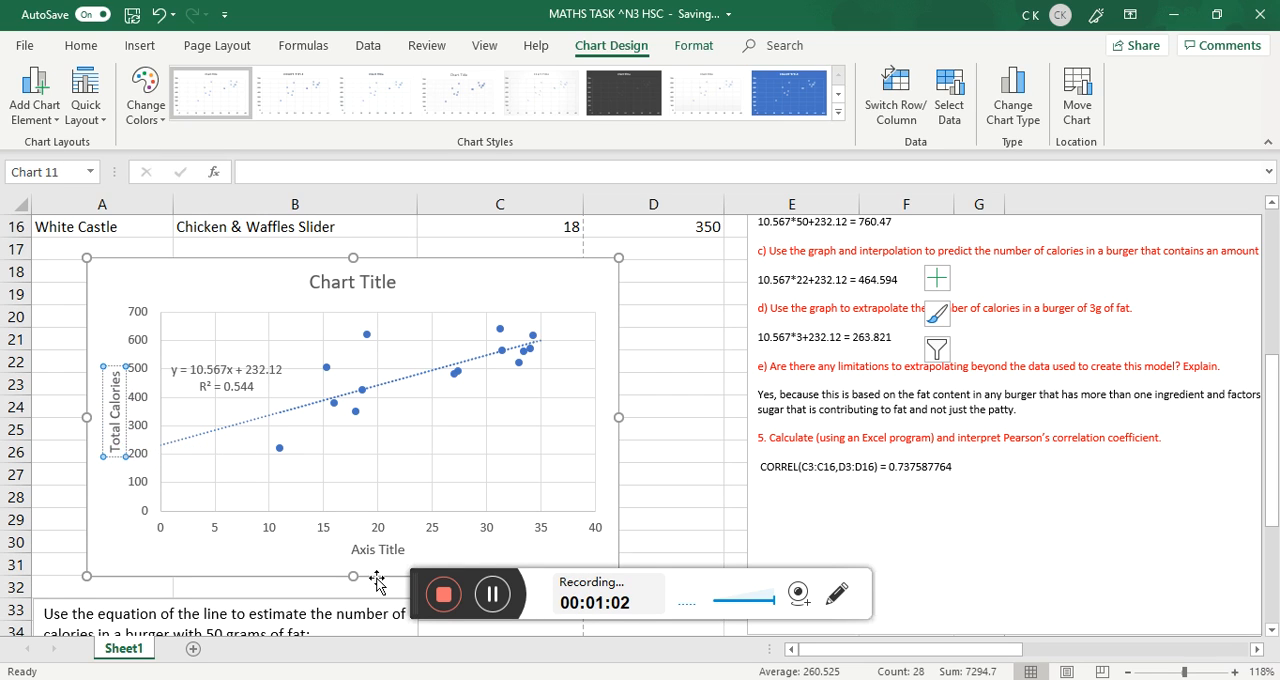
Change the chart's horizontal axis title to "Total grams of Fat".
left_click(404, 549)
left_click_drag(404, 549, 364, 549)
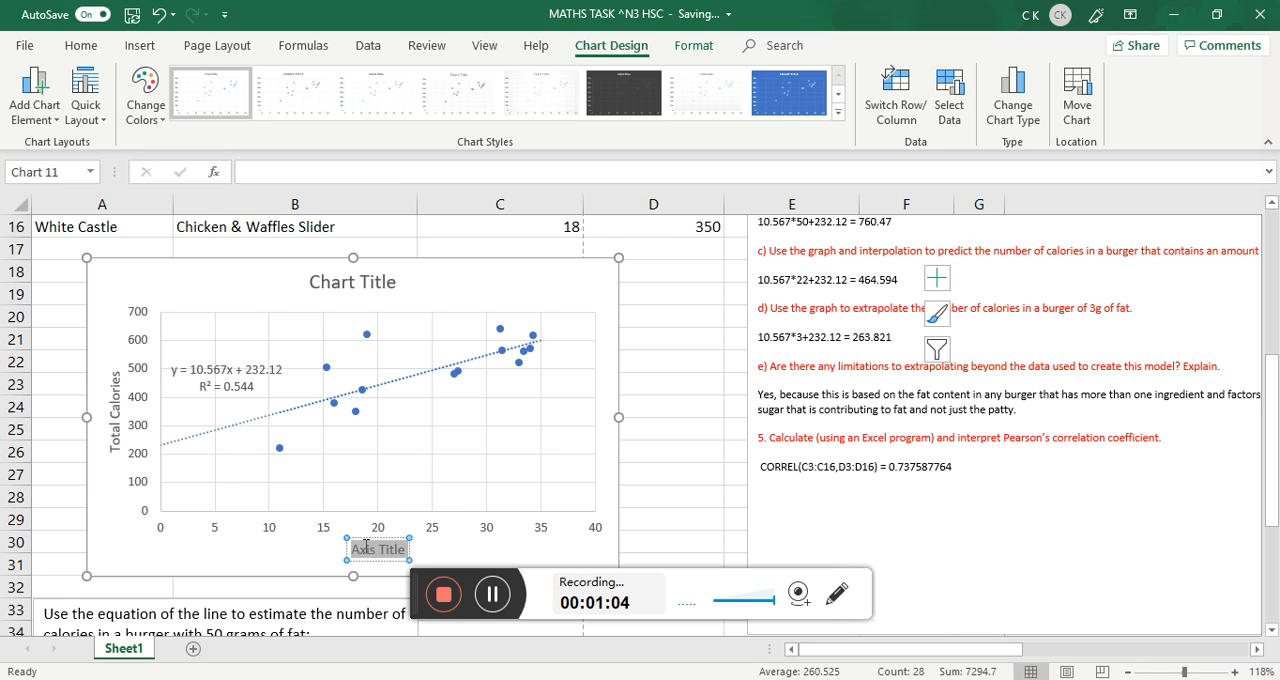
key("BackSpace")
type("Total")
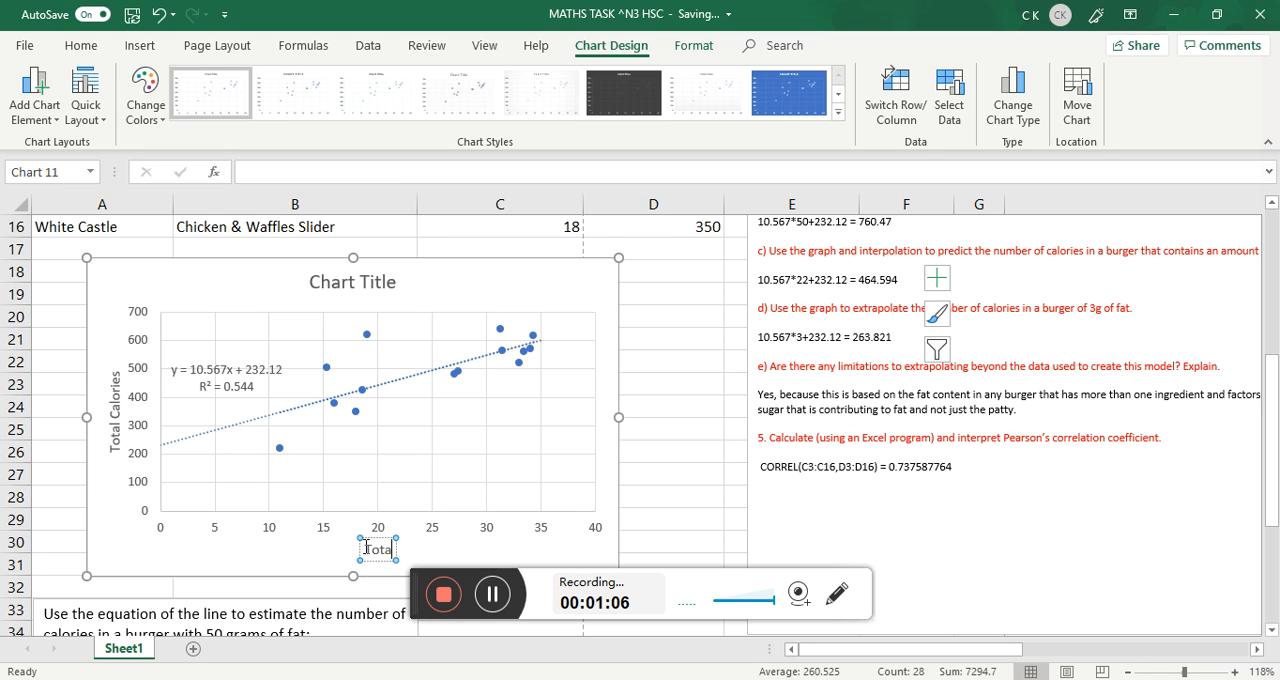
type(" gr")
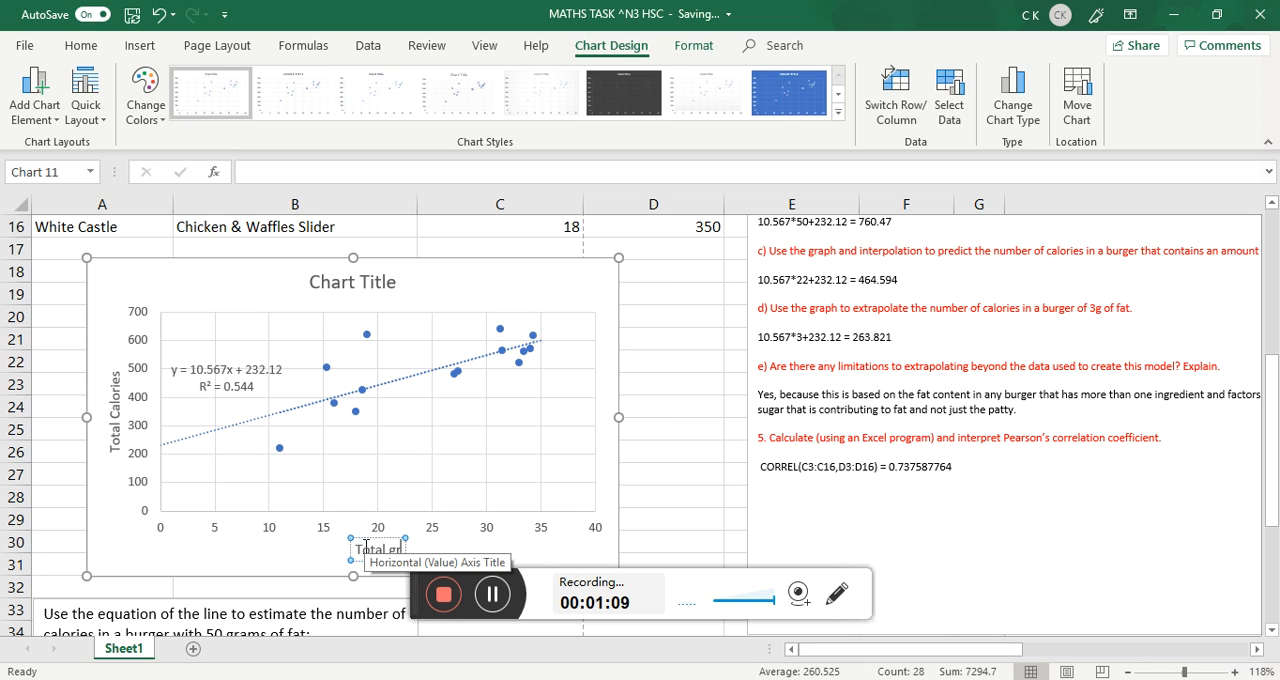
type("ams of")
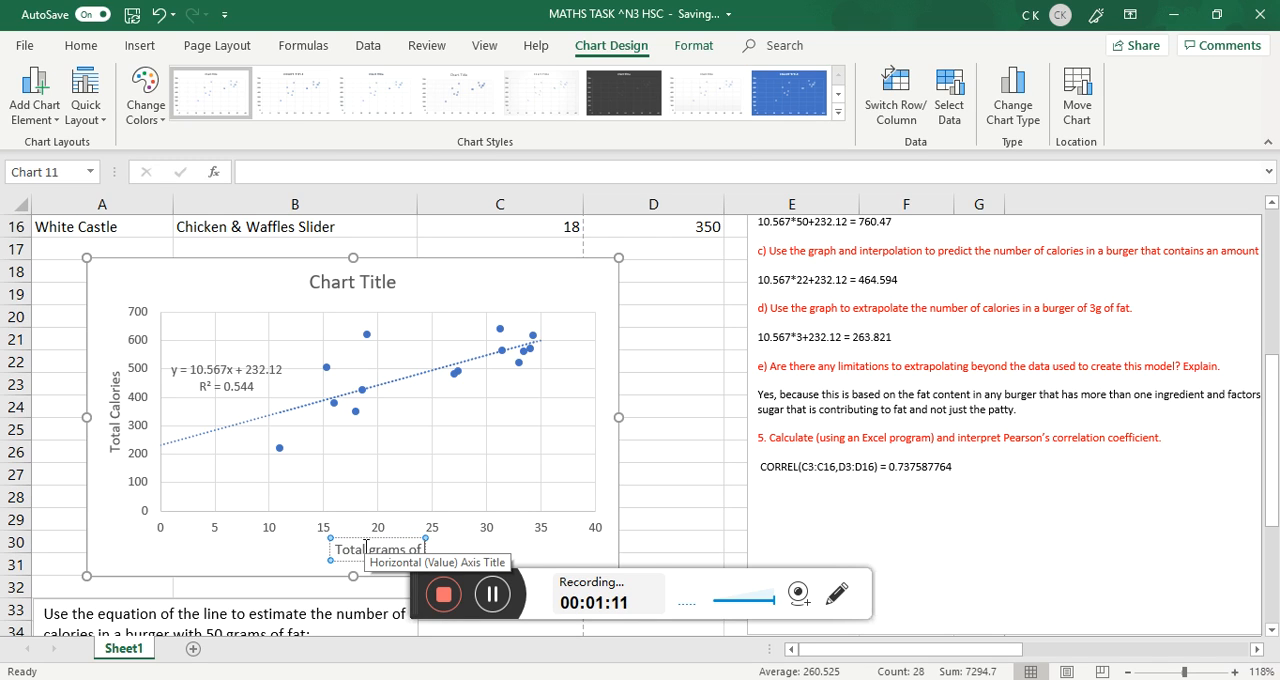
type(" Fat")
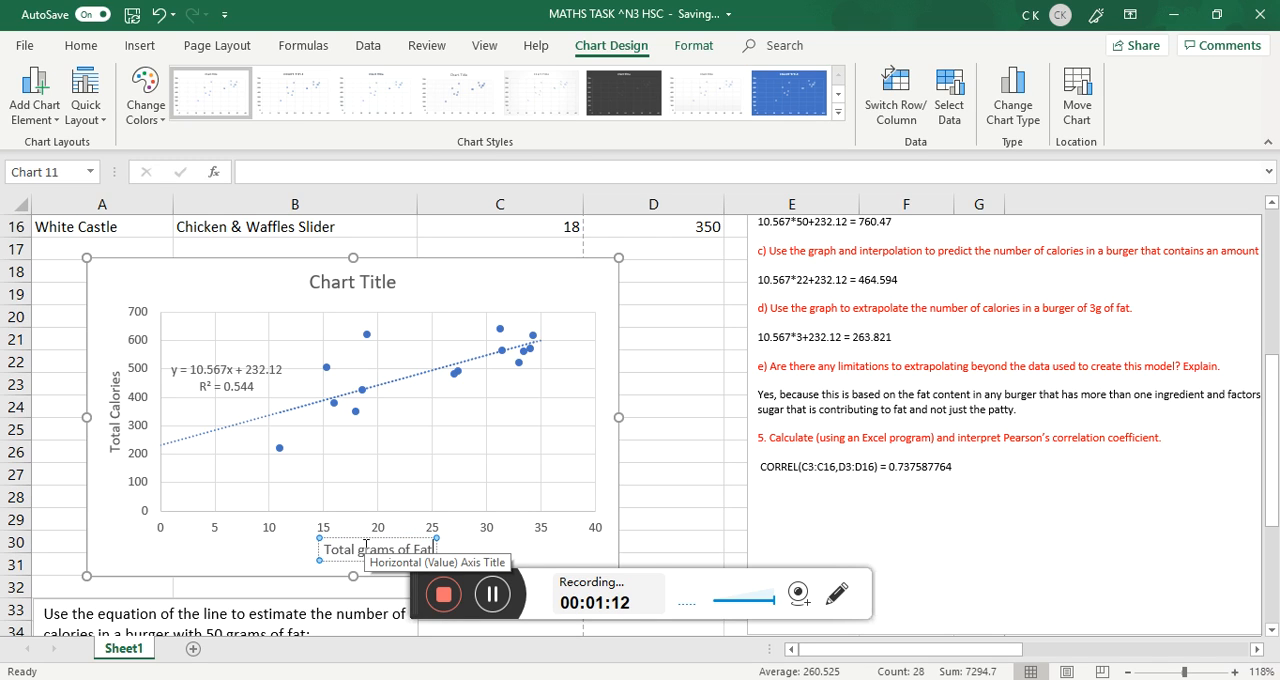
Change the chart title to "Amount calories in various burgers".
left_click(394, 275)
left_click_drag(394, 275, 308, 281)
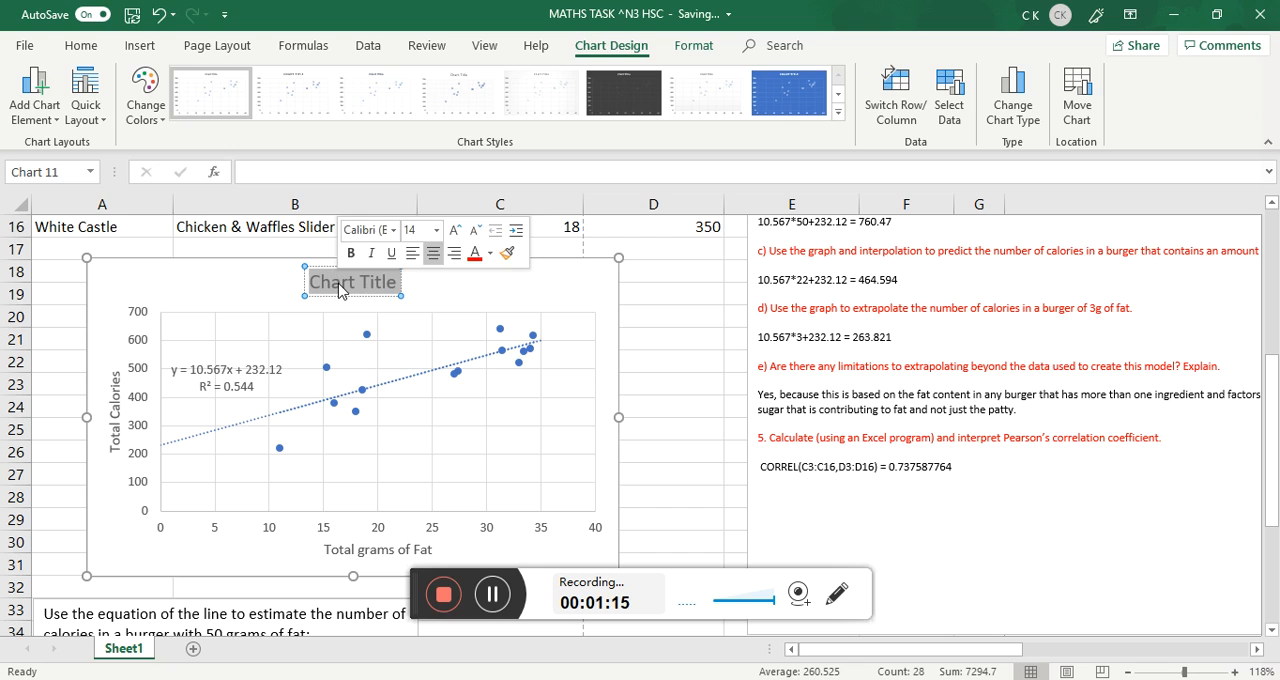
key("Delete")
type("Calories")
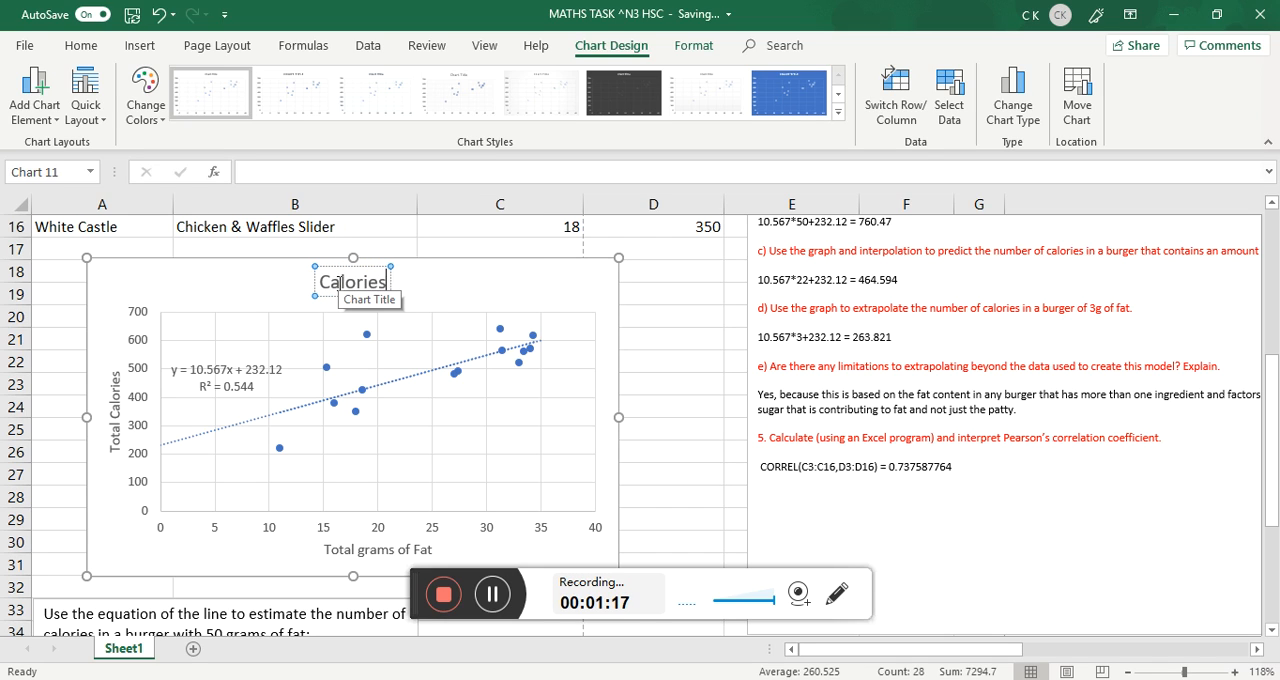
type(" in")
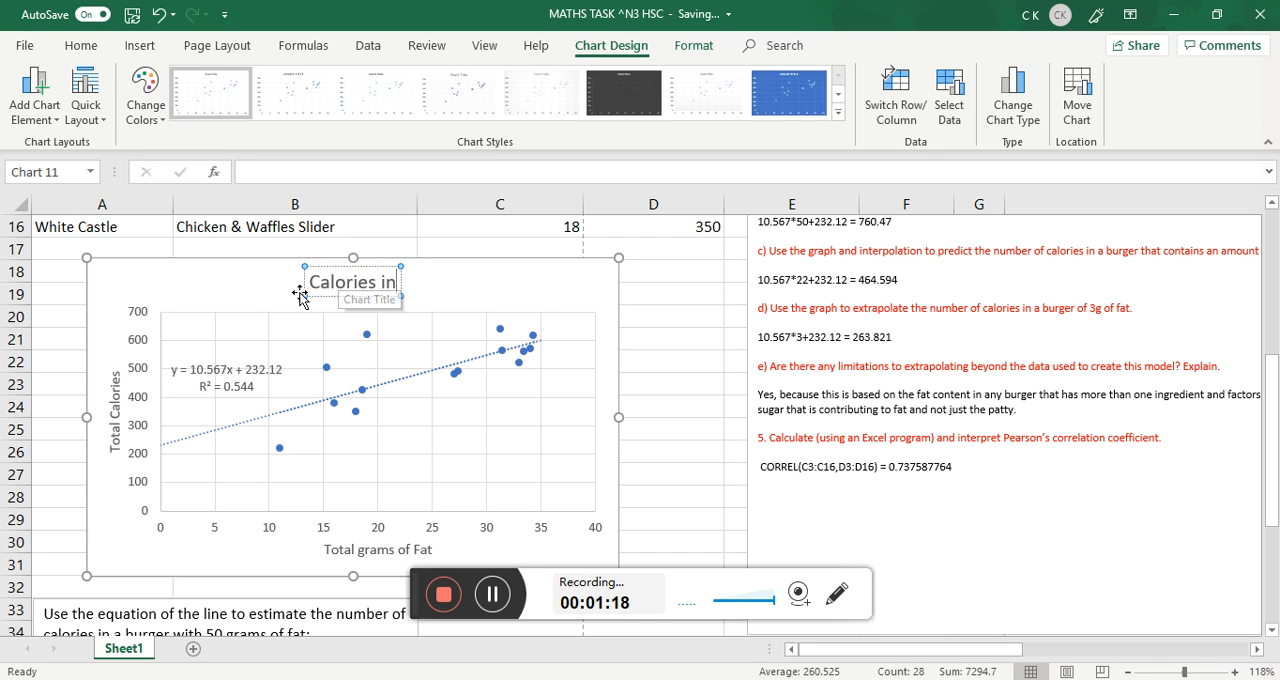
type("An")
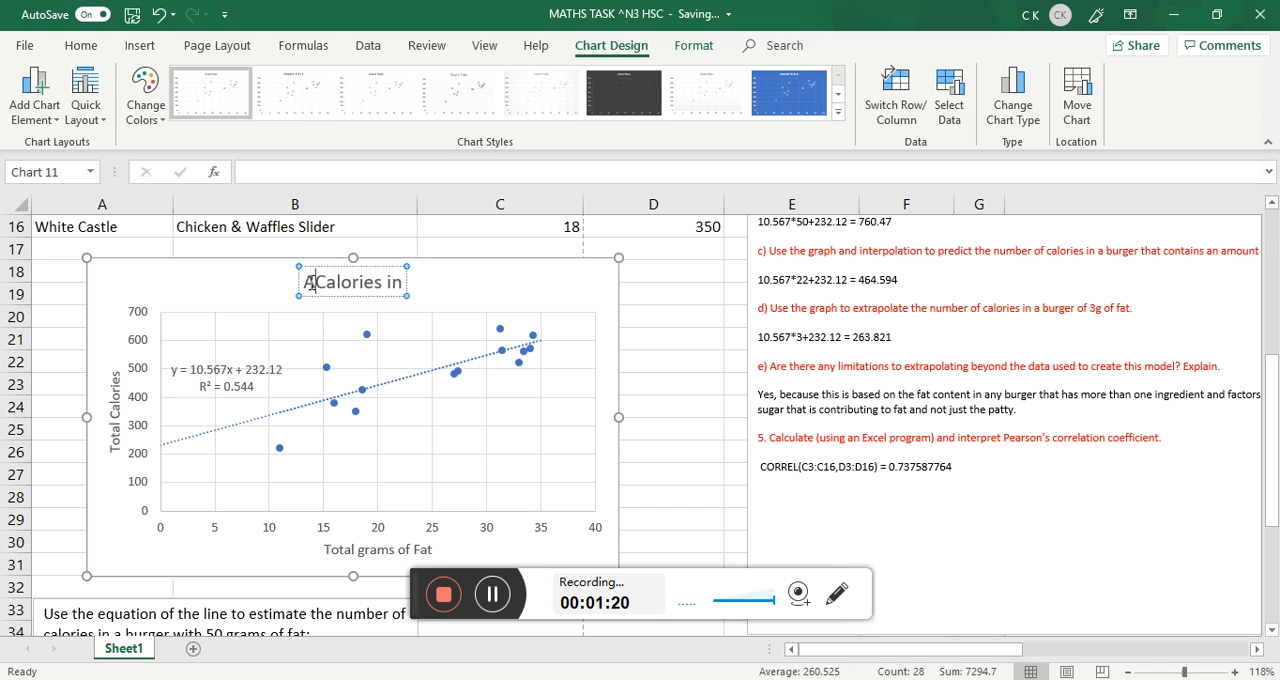
key("BackSpace")
type("mount")
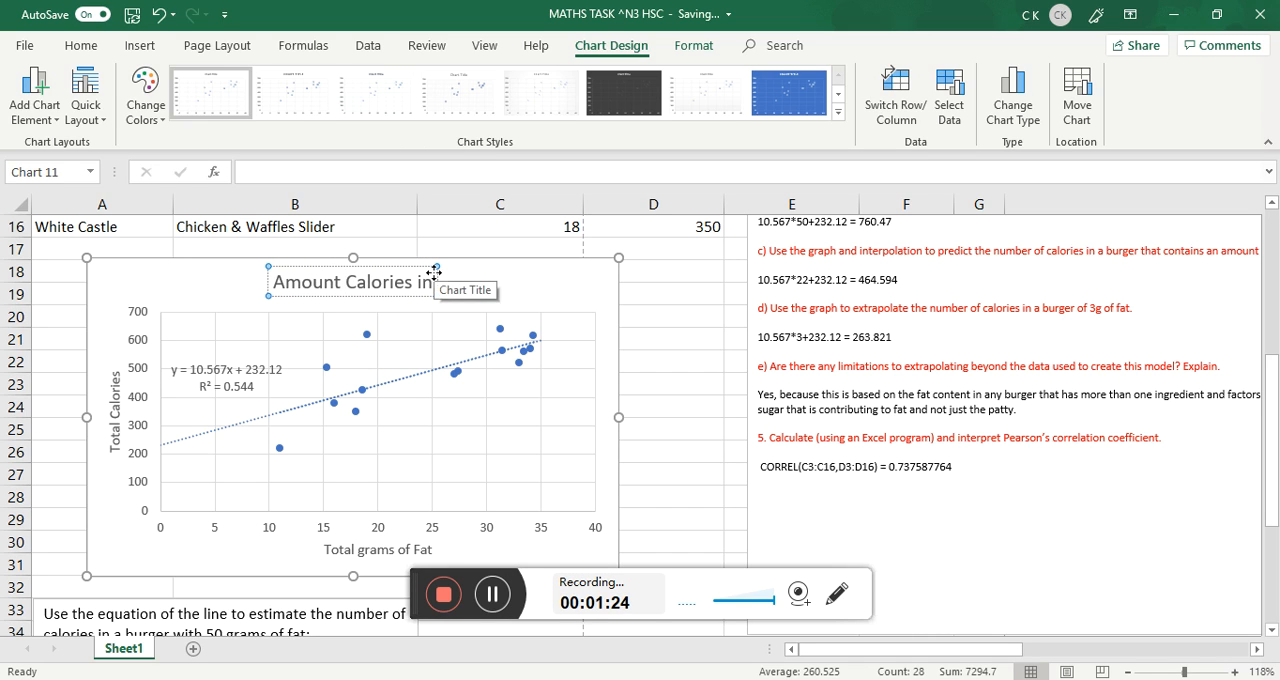
key("Delete")
type("calories")
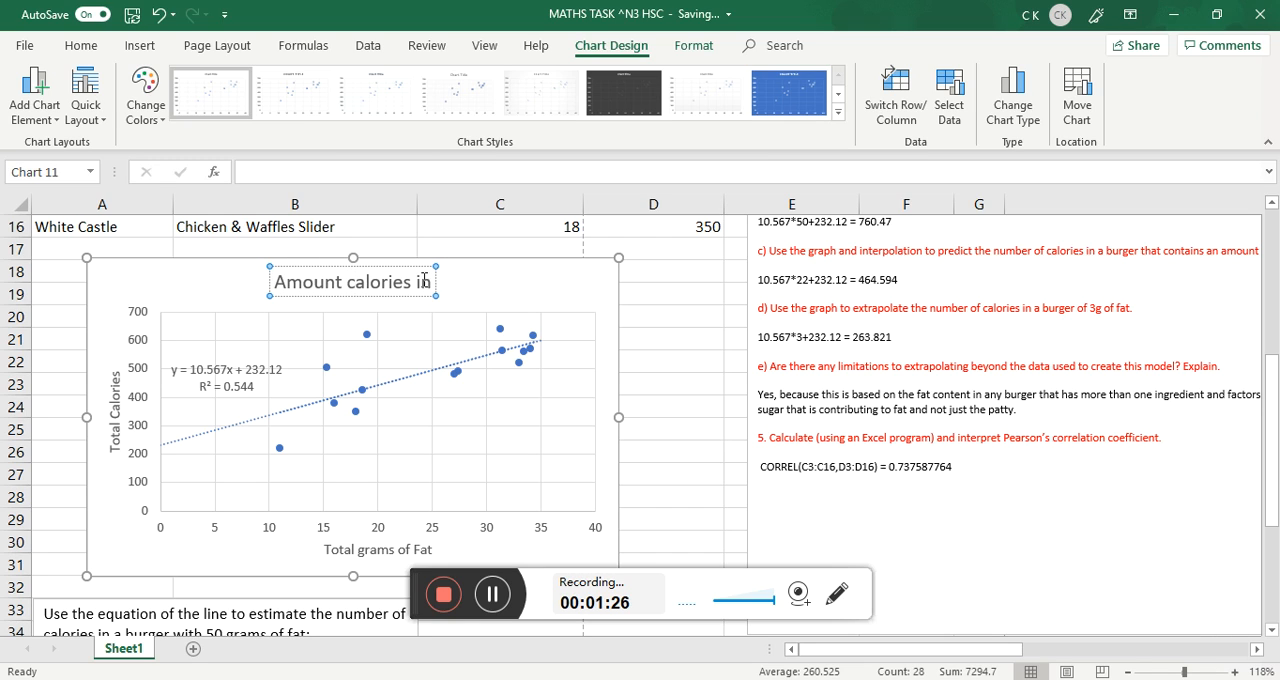
type(" in var")
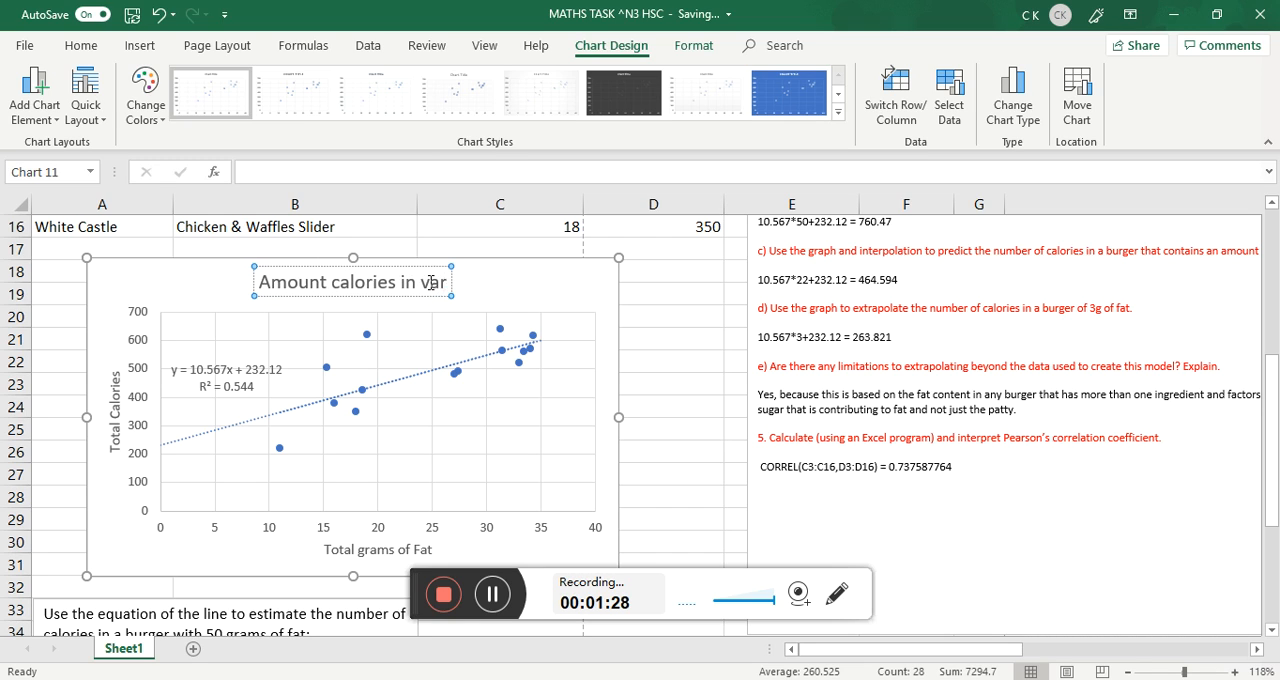
type("ious burgers")
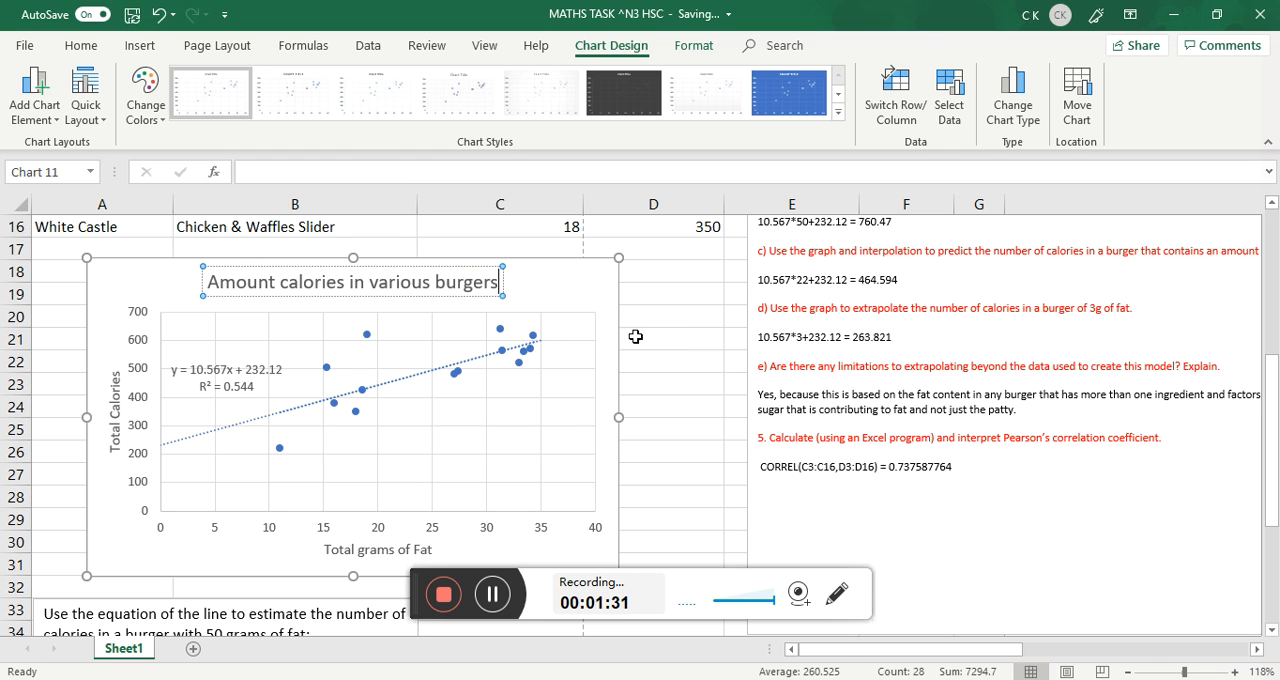
Calculate the calories for 50 grams of fat in C33 from the trendline equation, entering =10.567*50+232.12.
scroll(643, 372, "down", 1)
scroll(543, 380, "down", 2)
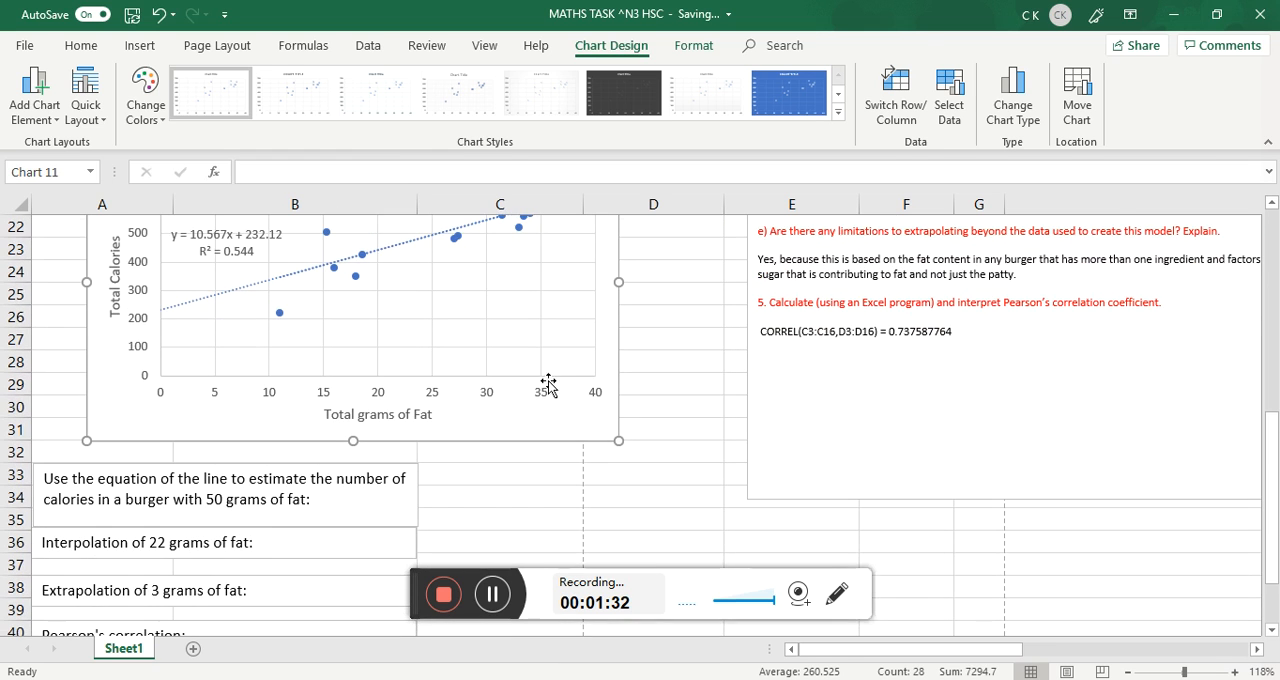
scroll(446, 428, "up", 1)
scroll(480, 426, "down", 2)
left_click(492, 420)
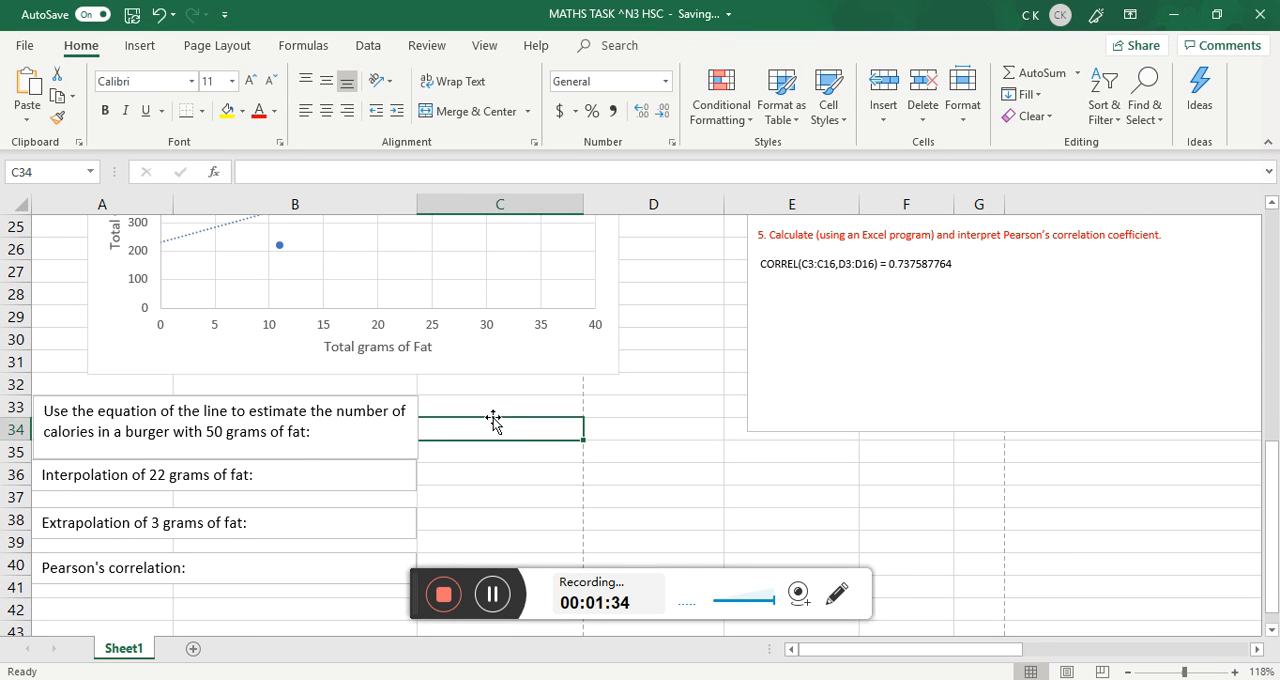
scroll(491, 437, "up", 1)
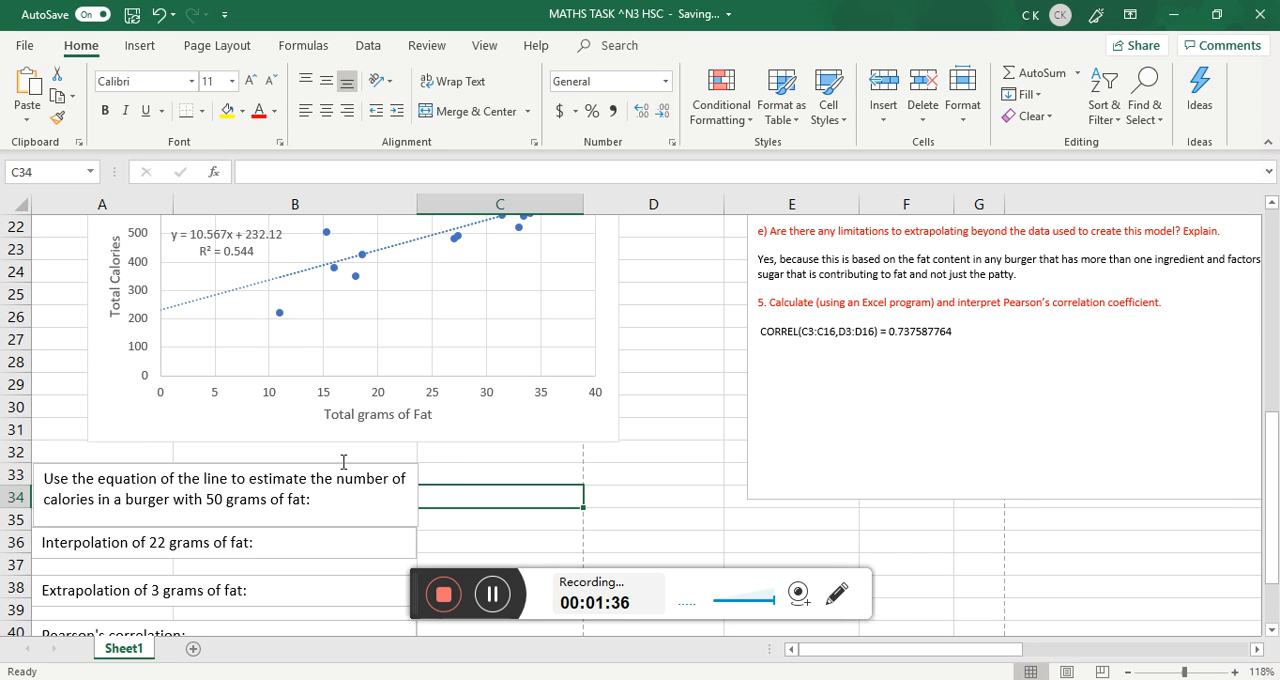
left_click(208, 238)
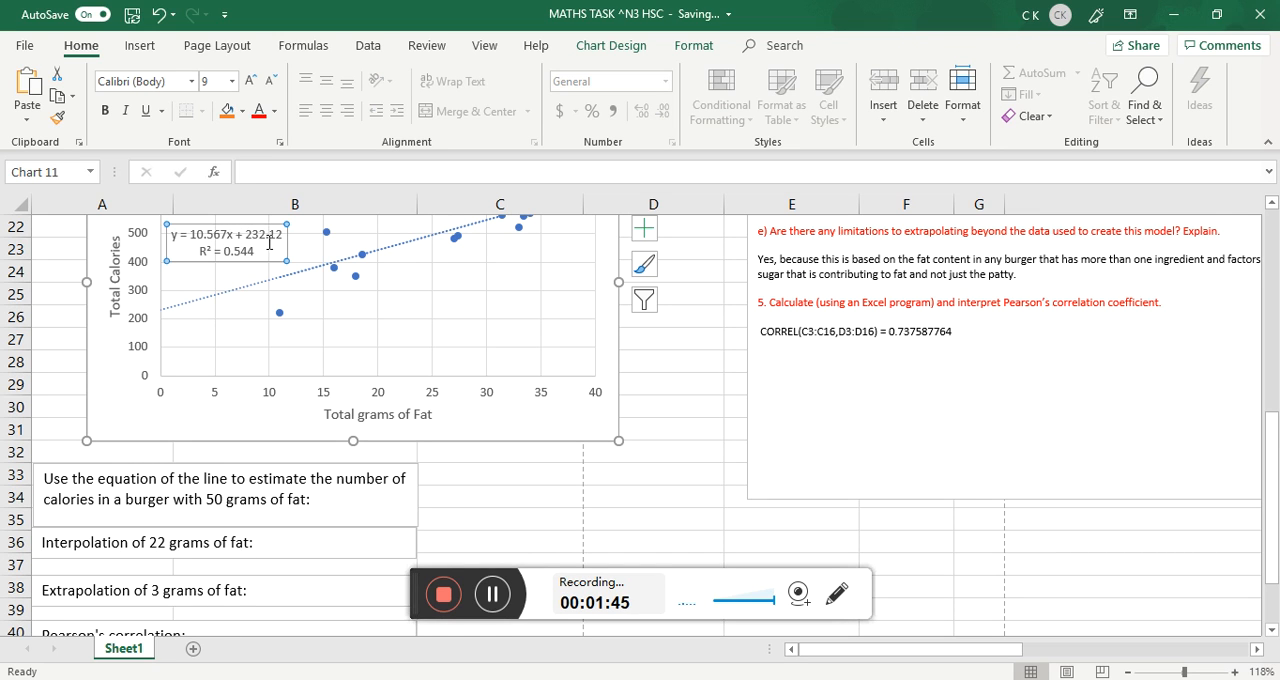
scroll(400, 349, "down", 1)
left_click(454, 423)
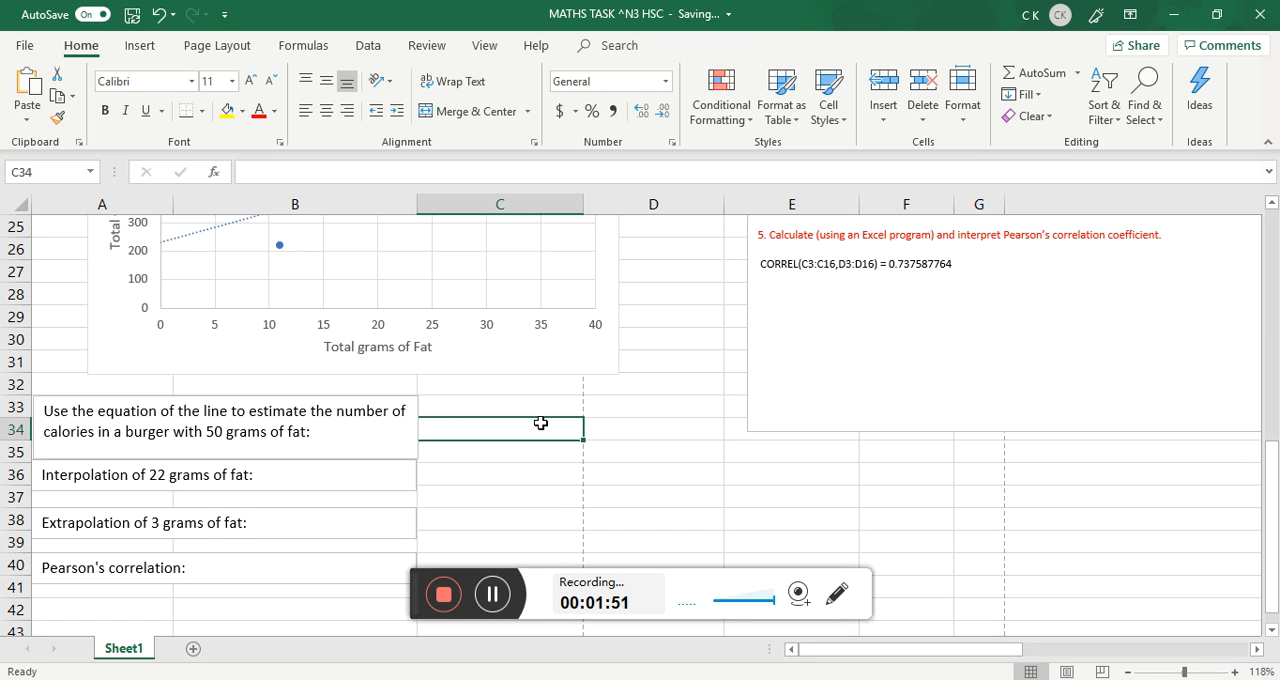
scroll(540, 423, "up", 1)
left_click(505, 480)
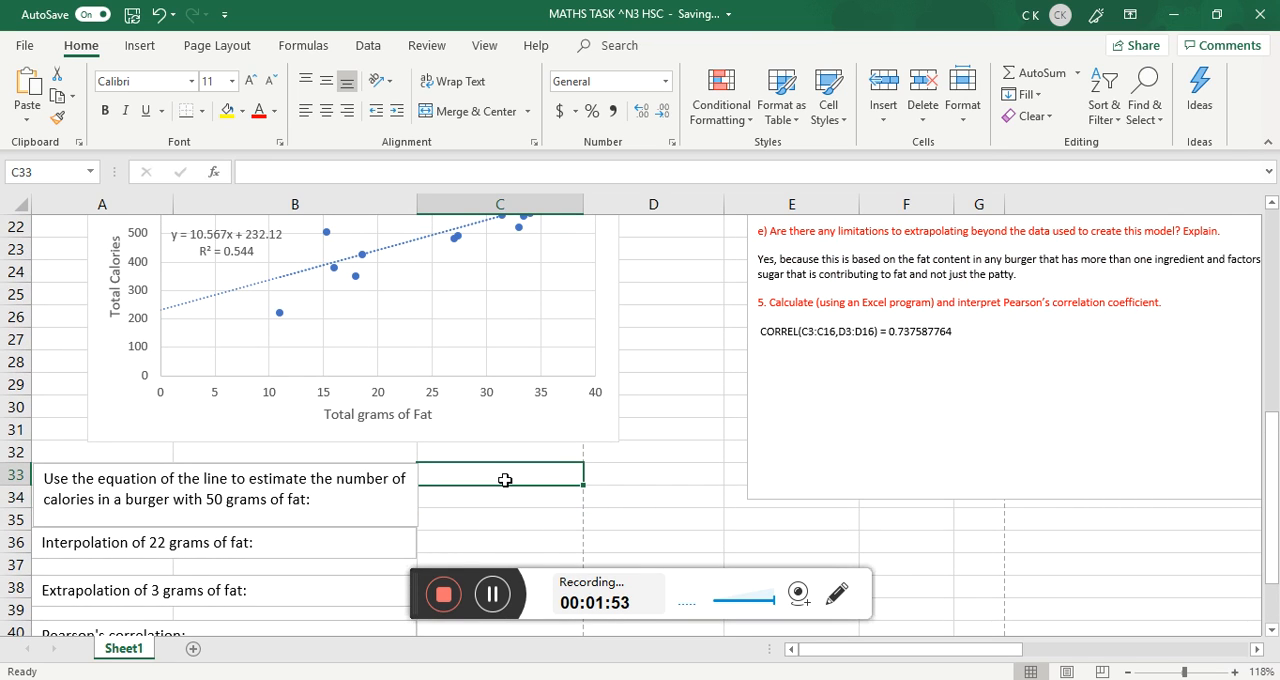
type("=")
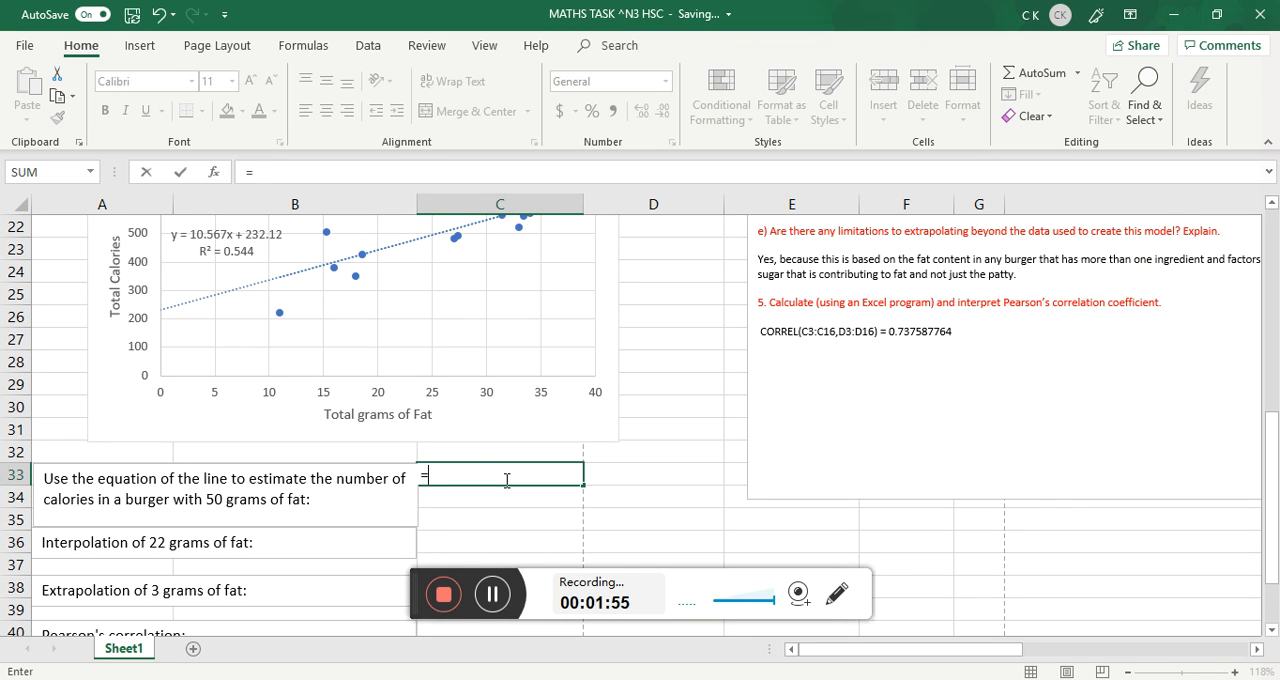
type("10.567*")
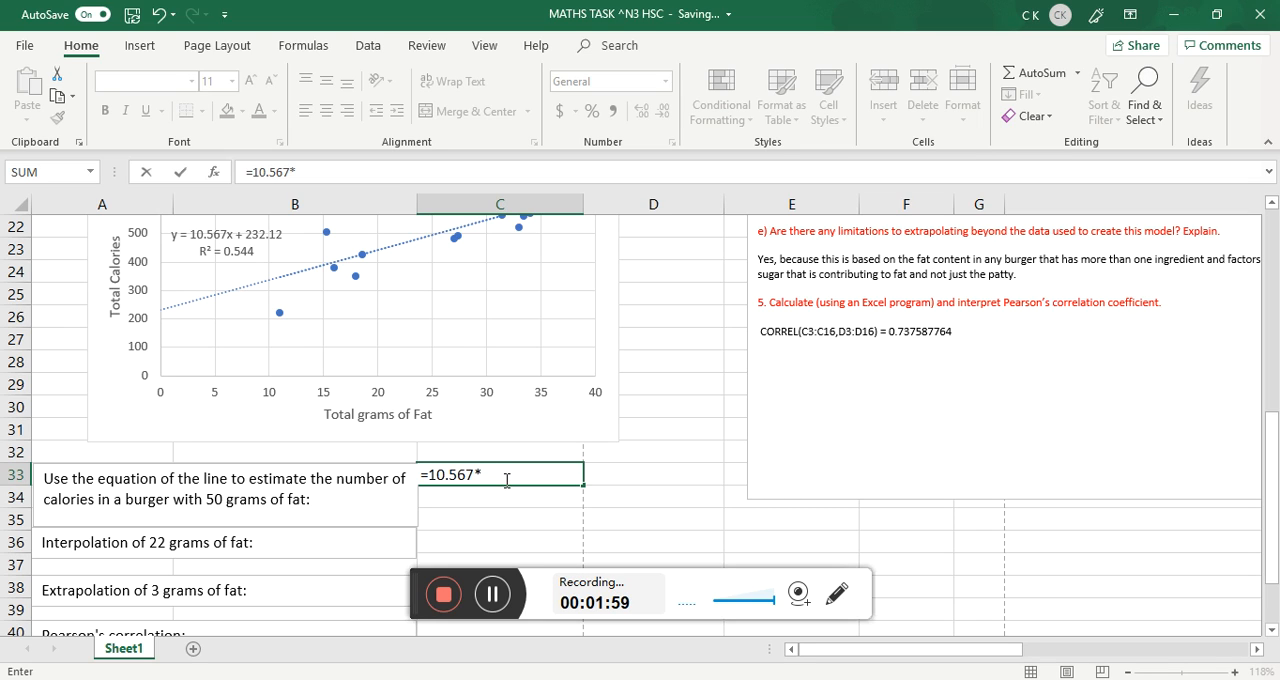
type("50+232.12")
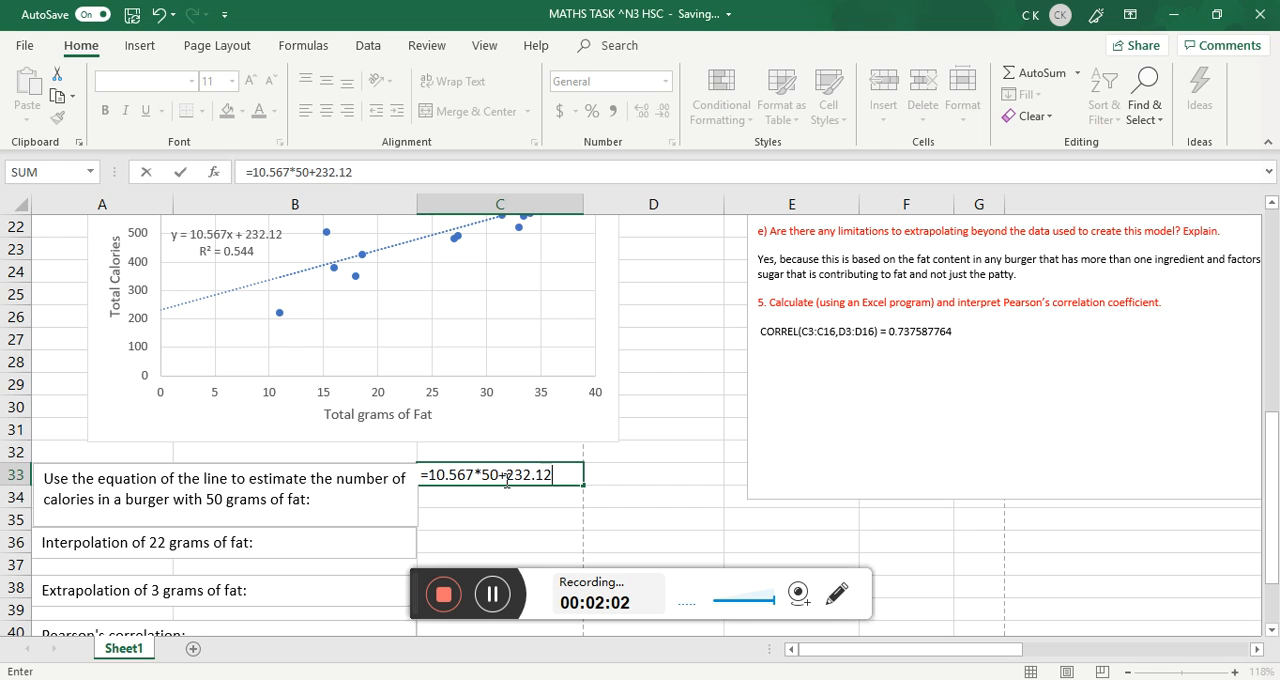
key("Return")
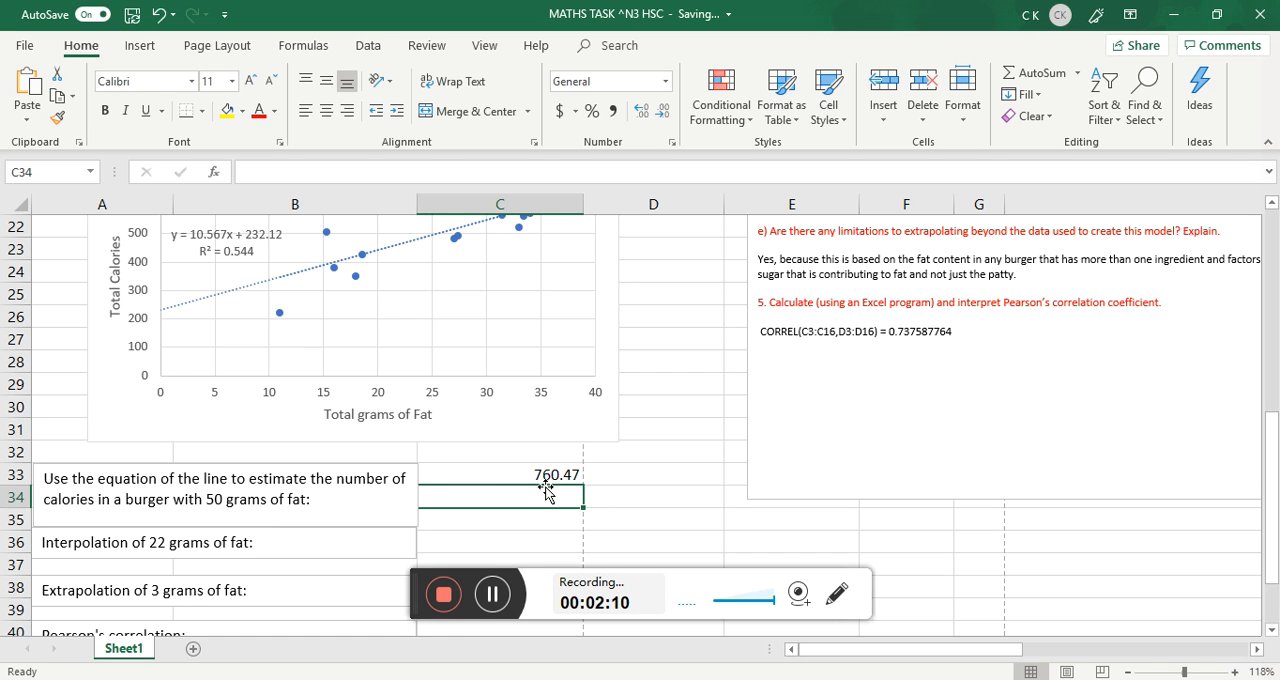
Calculate the interpolation for 22 grams of fat in C36 with the formula =10.567*22+232.12.
scroll(520, 474, "down", 2)
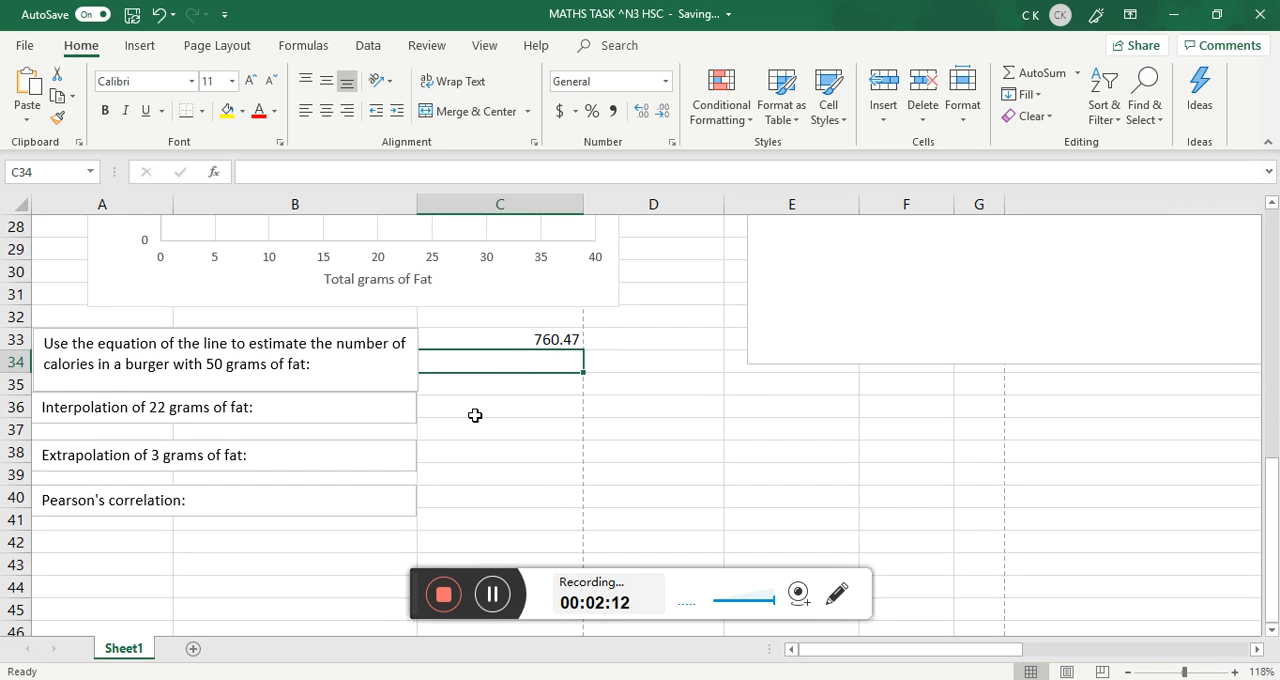
left_click(475, 411)
scroll(475, 420, "up", 4)
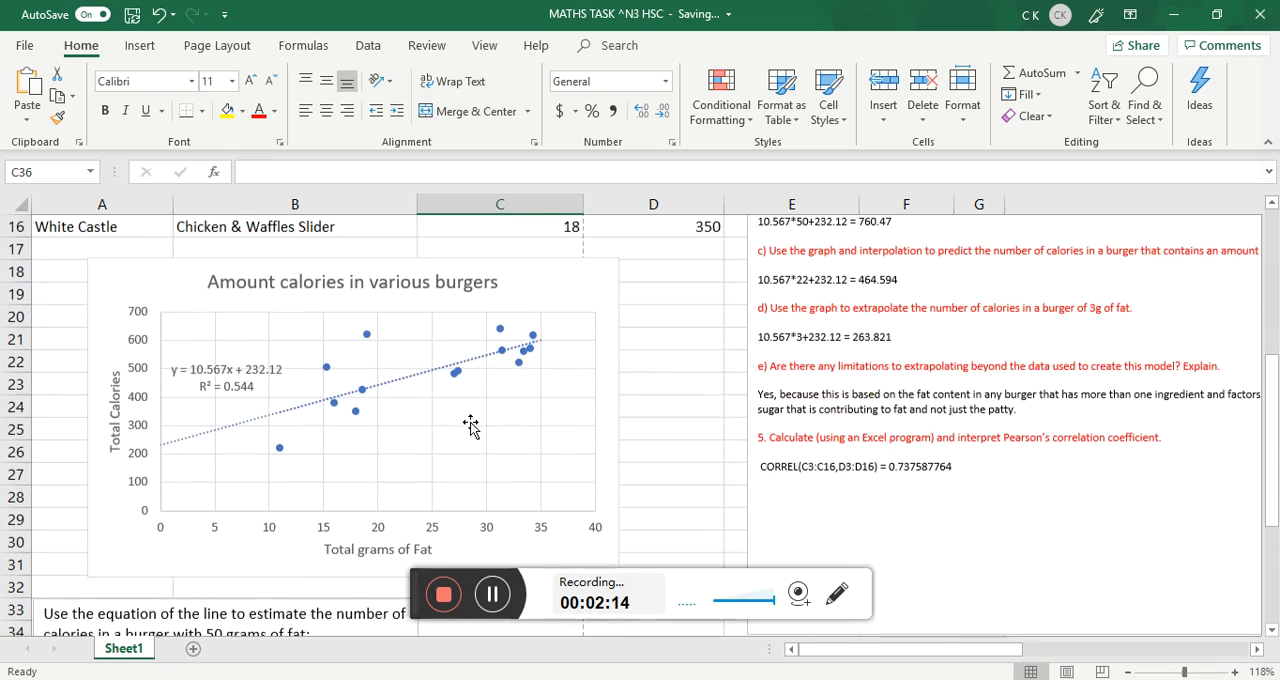
scroll(391, 451, "down", 2)
scroll(230, 459, "down", 1)
scroll(257, 525, "up", 3)
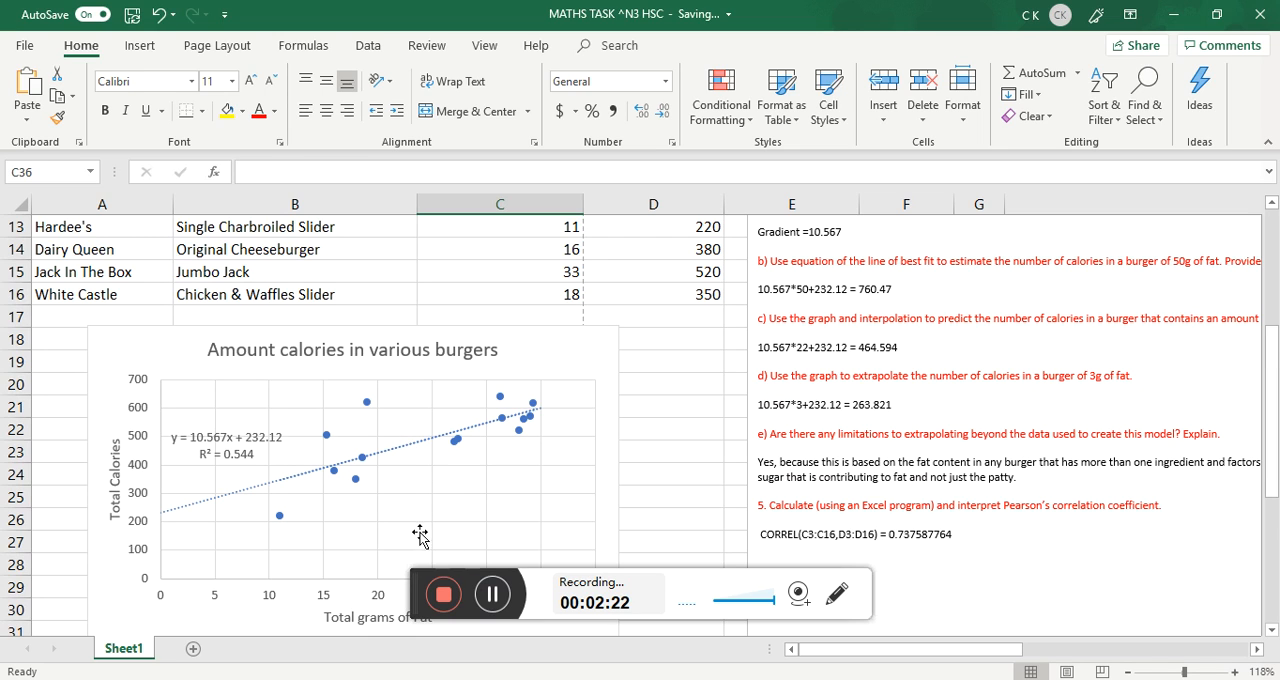
scroll(420, 537, "down", 1)
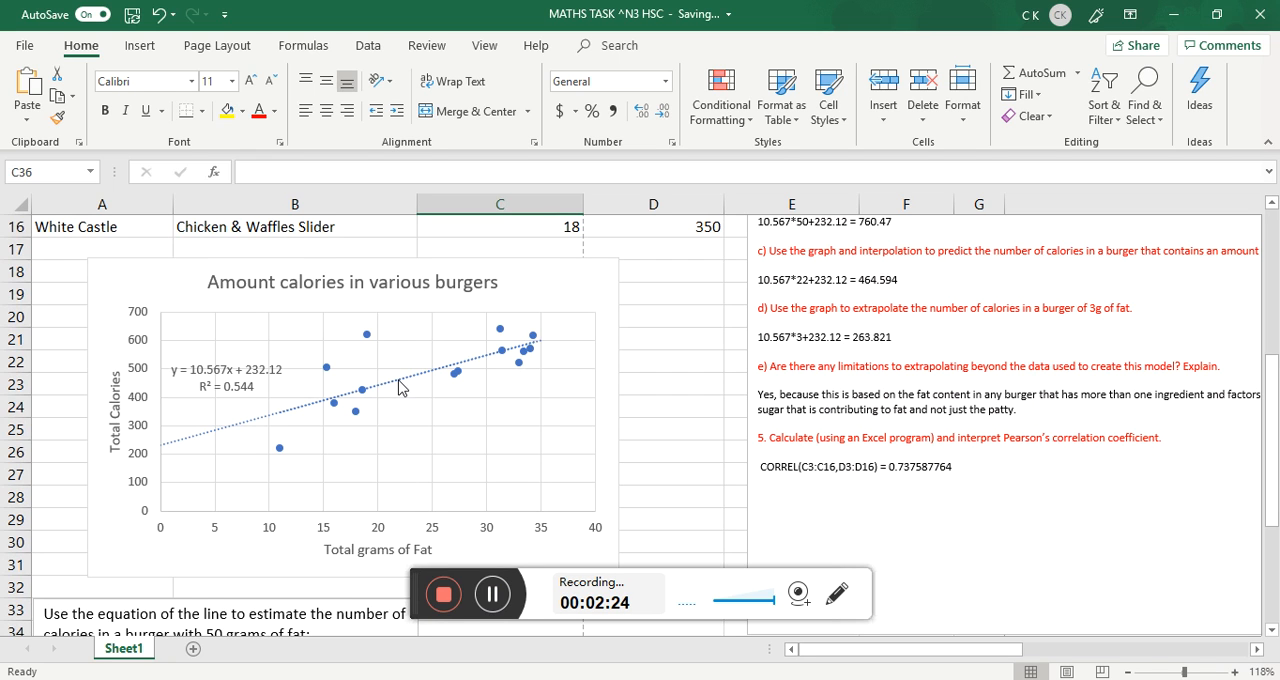
scroll(405, 392, "down", 4)
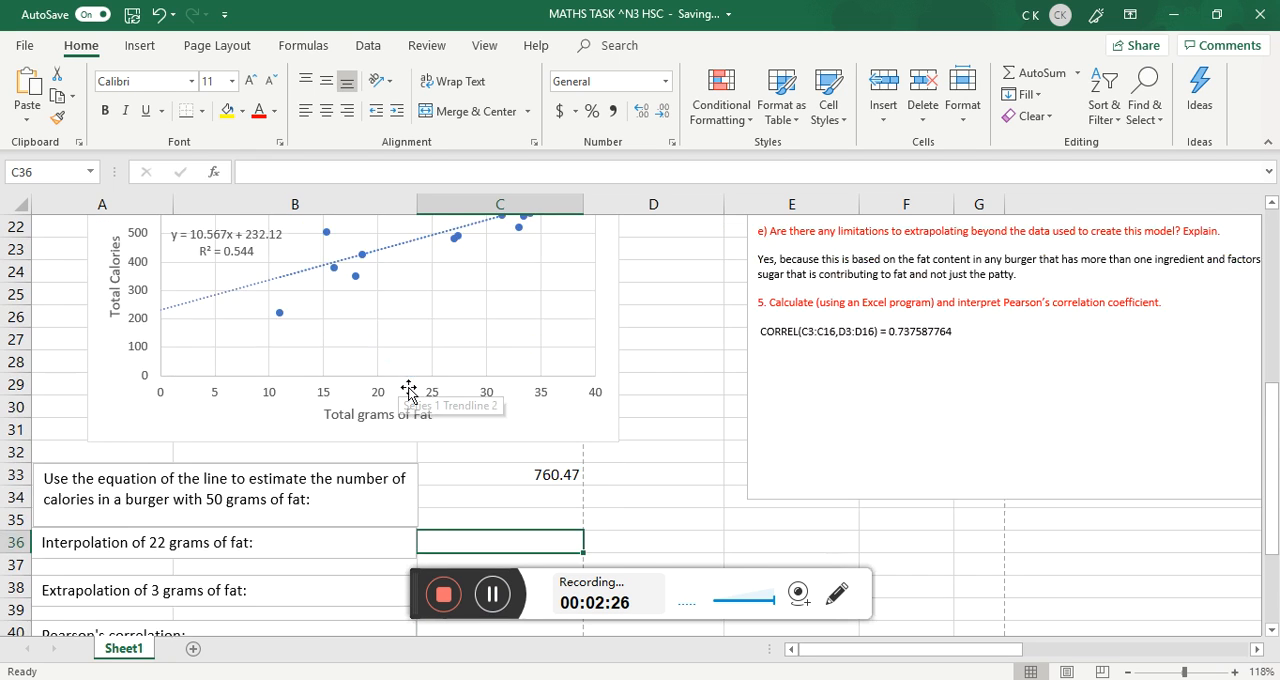
scroll(430, 405, "up", 3)
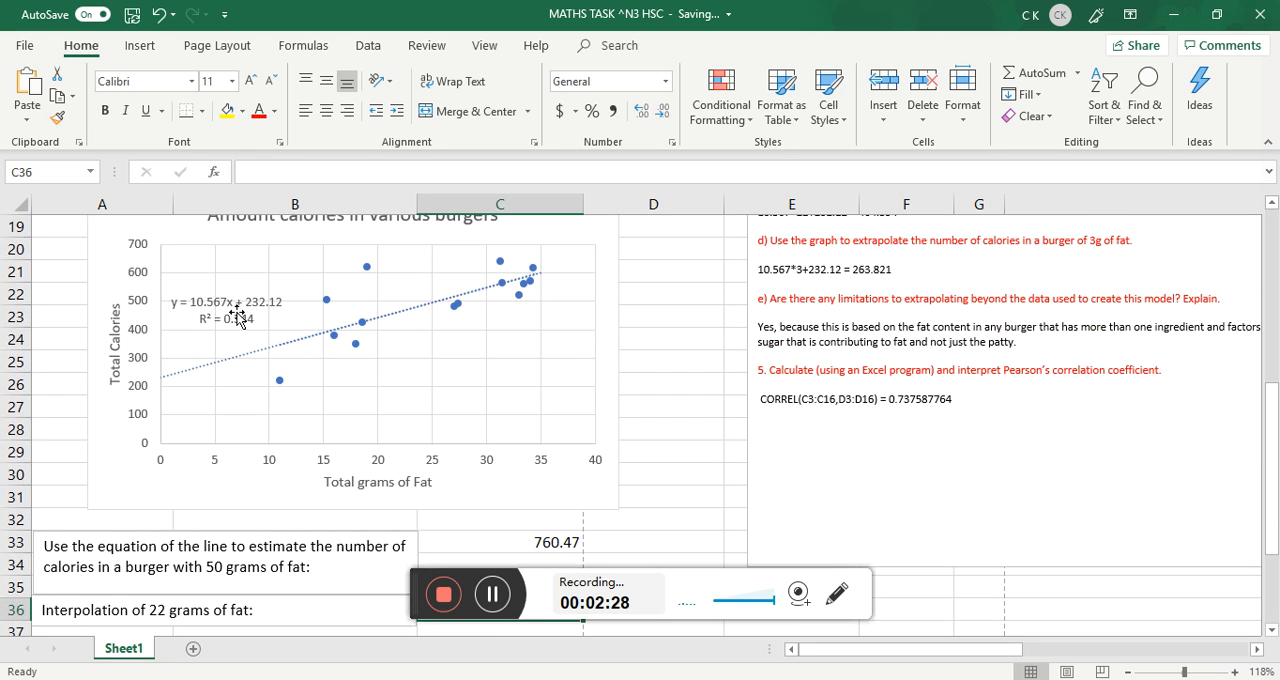
scroll(266, 343, "down", 2)
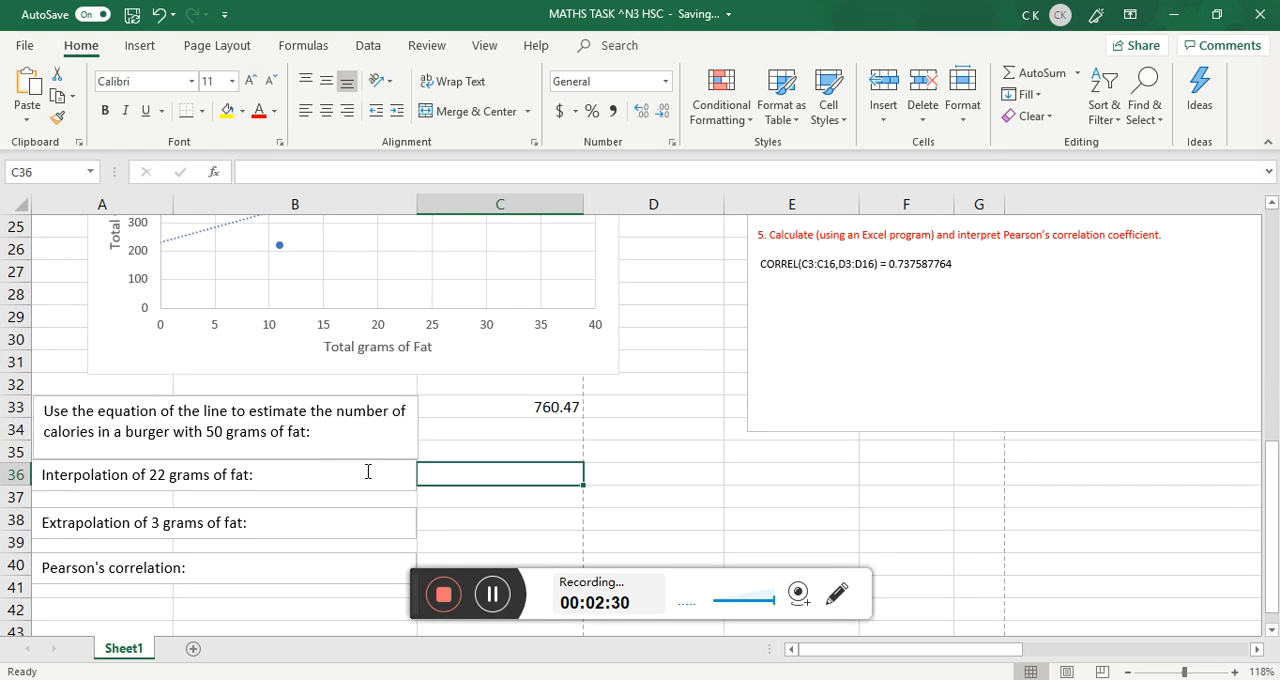
type("=10.567")
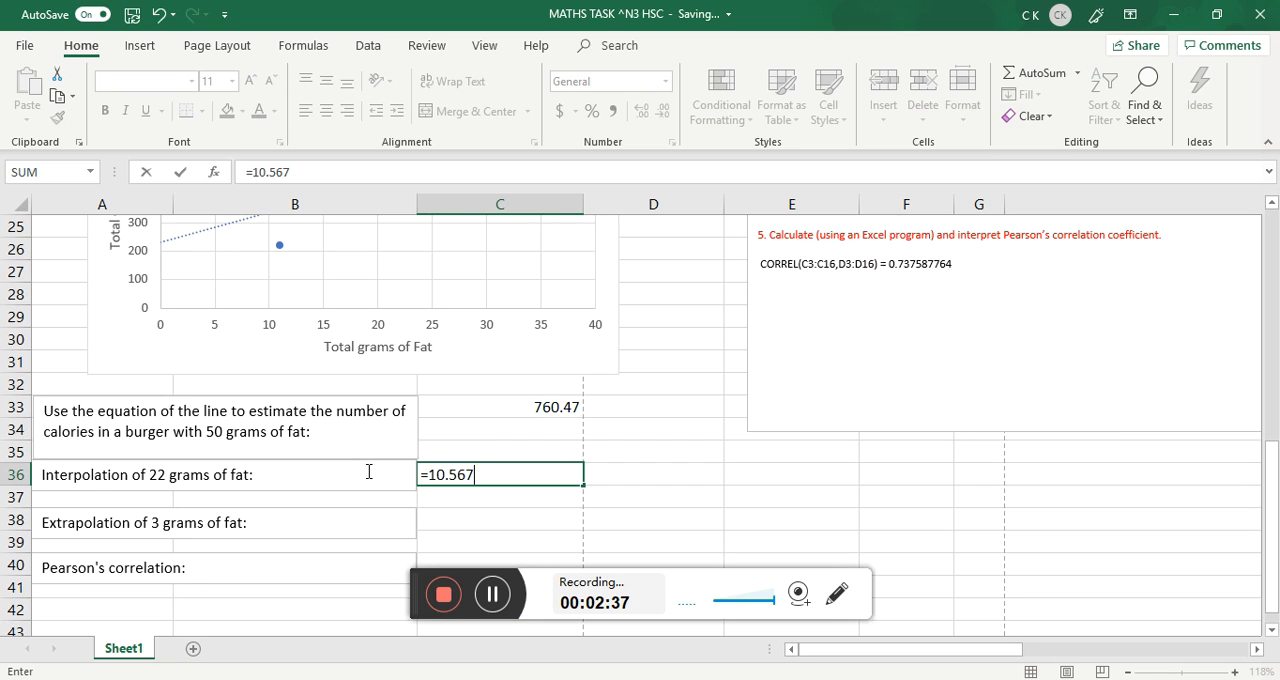
type("*22+232.12")
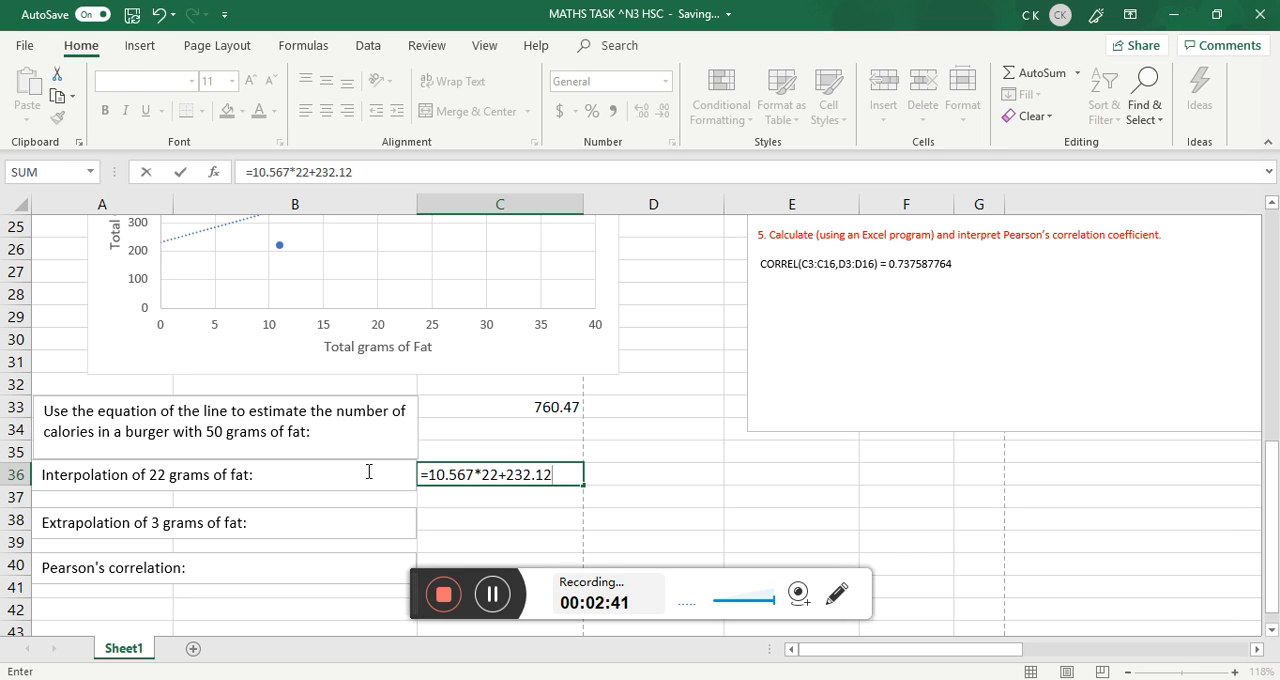
key("Return")
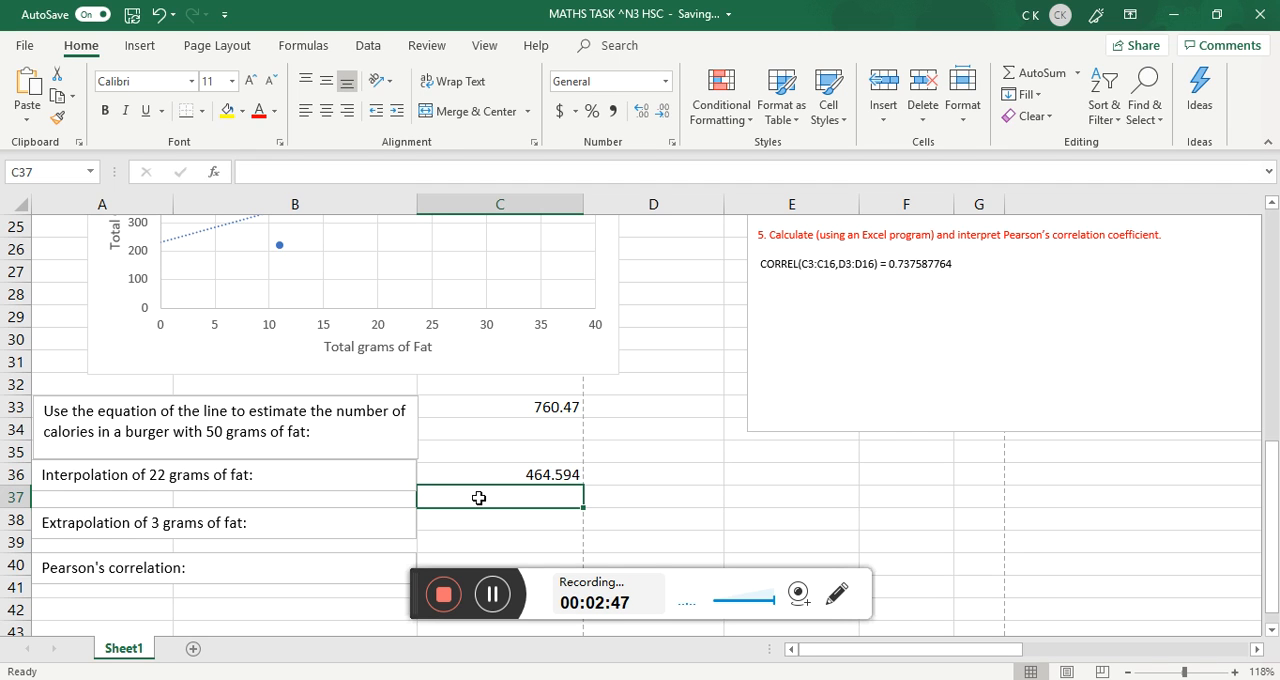
Calculate the extrapolation for 3 grams of fat in C38 with the formula =10.567*3+232.12.
scroll(477, 505, "up", 2)
scroll(479, 492, "down", 1)
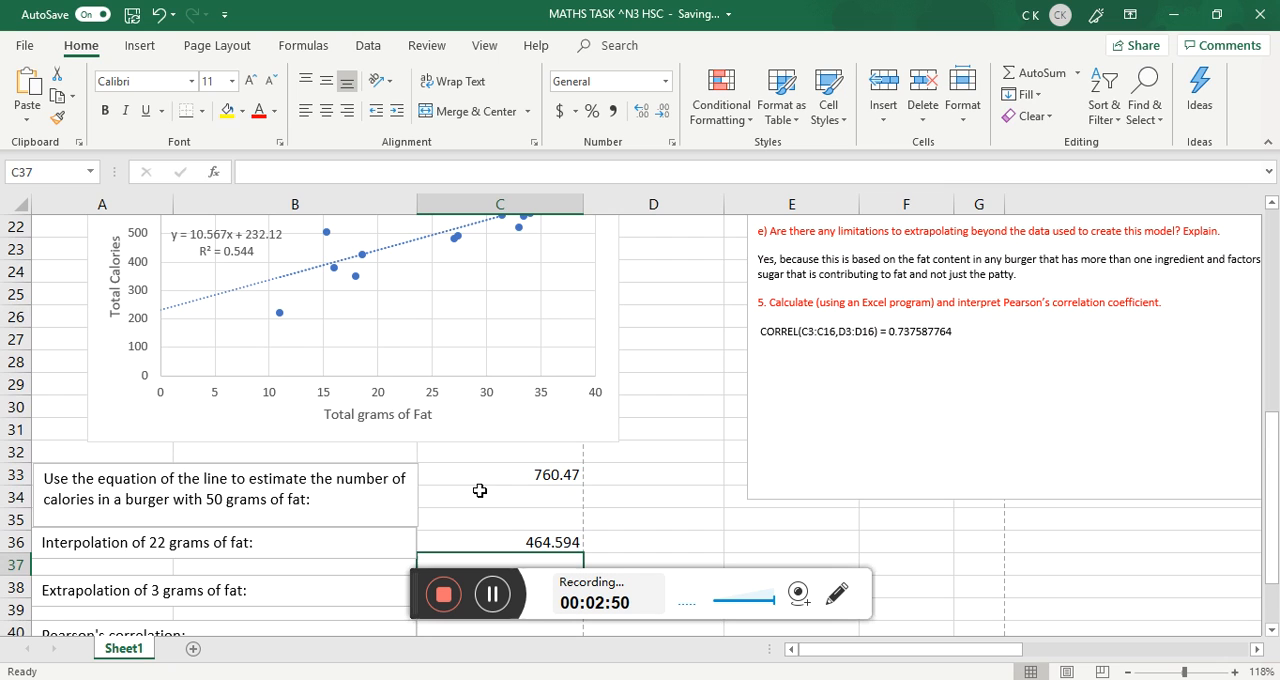
scroll(479, 490, "down", 2)
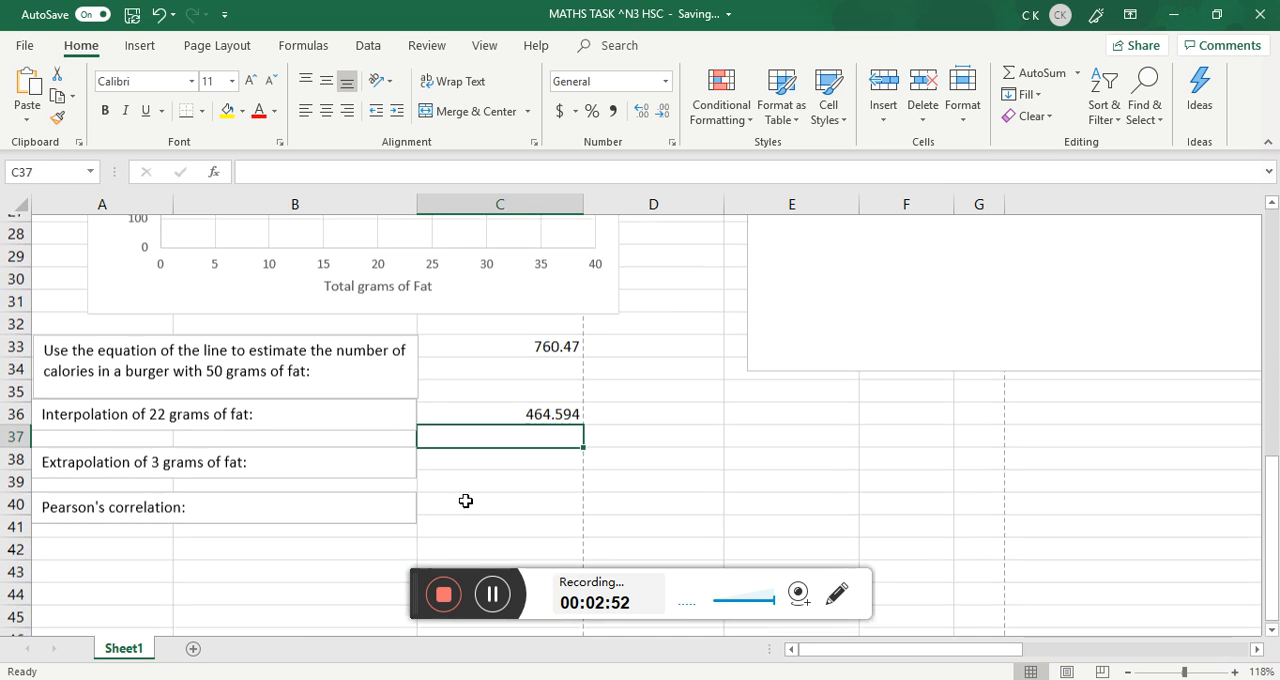
left_click(461, 470)
left_click(466, 454)
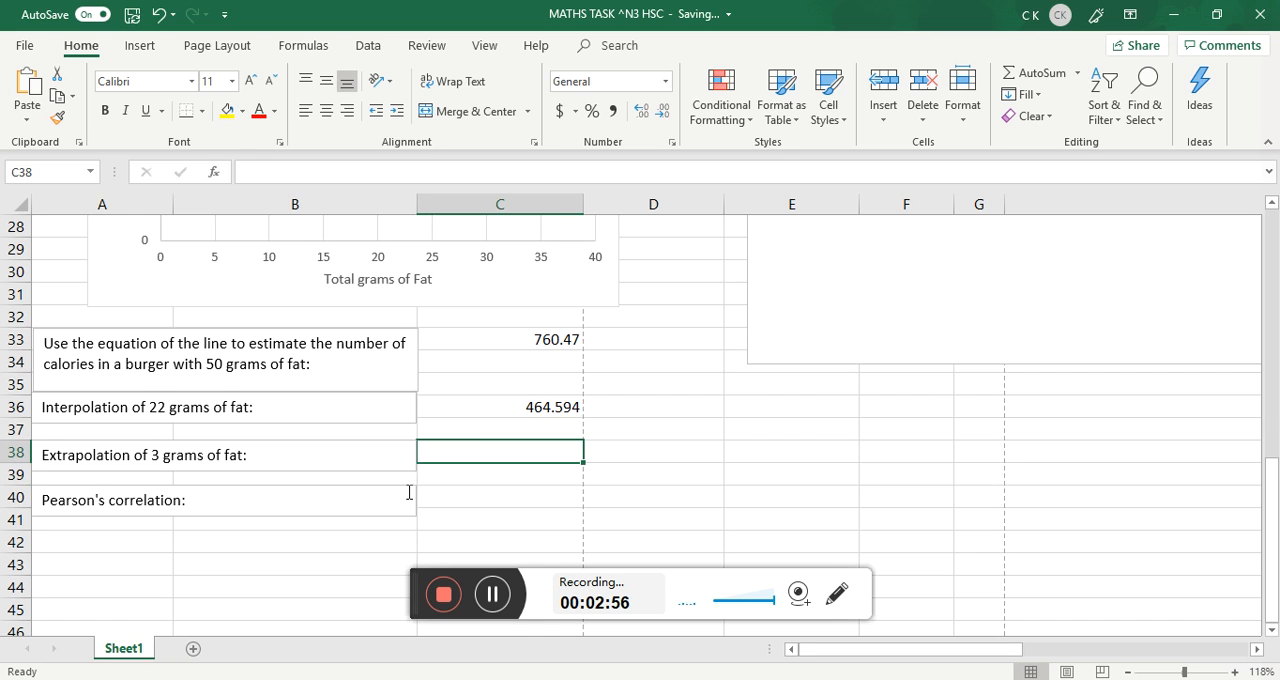
scroll(409, 492, "up", 3)
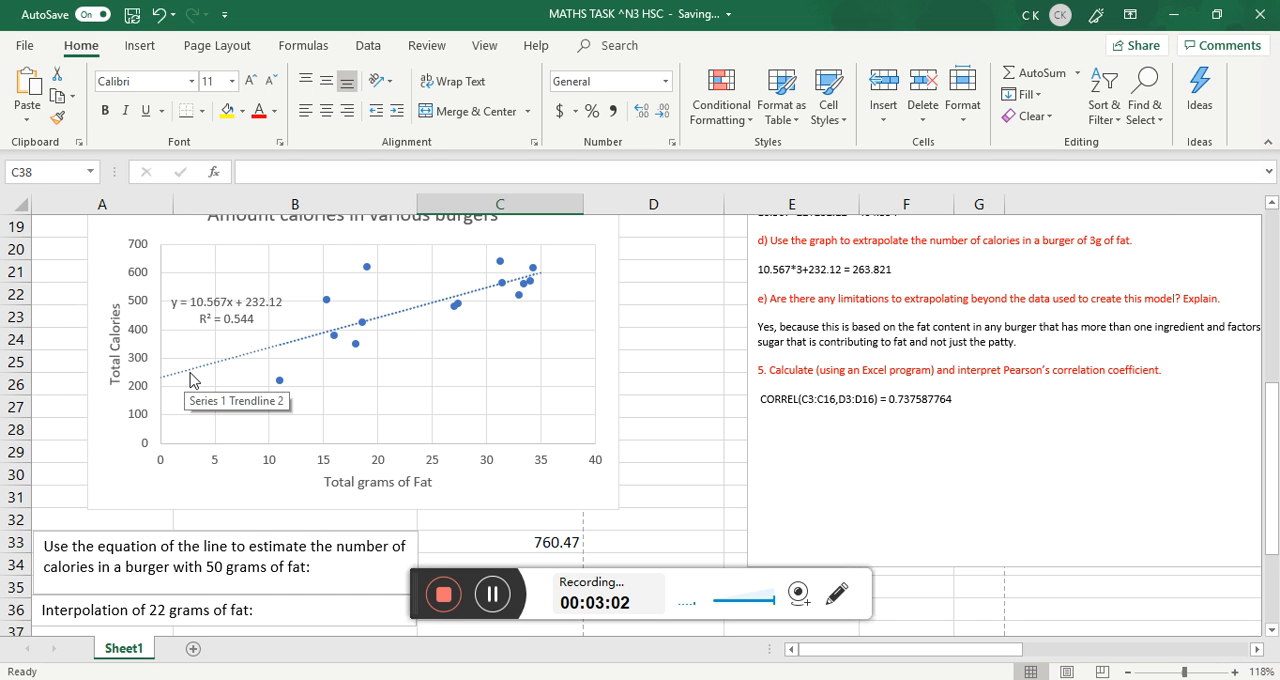
scroll(190, 380, "down", 5)
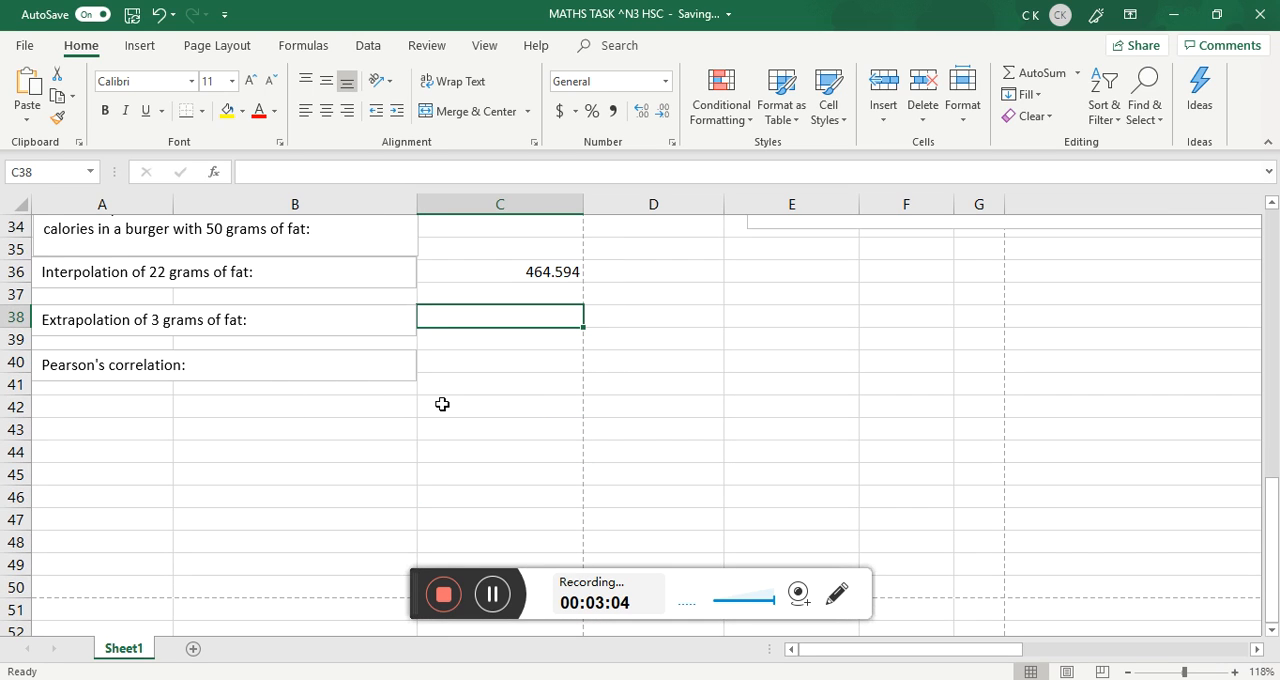
type("=10")
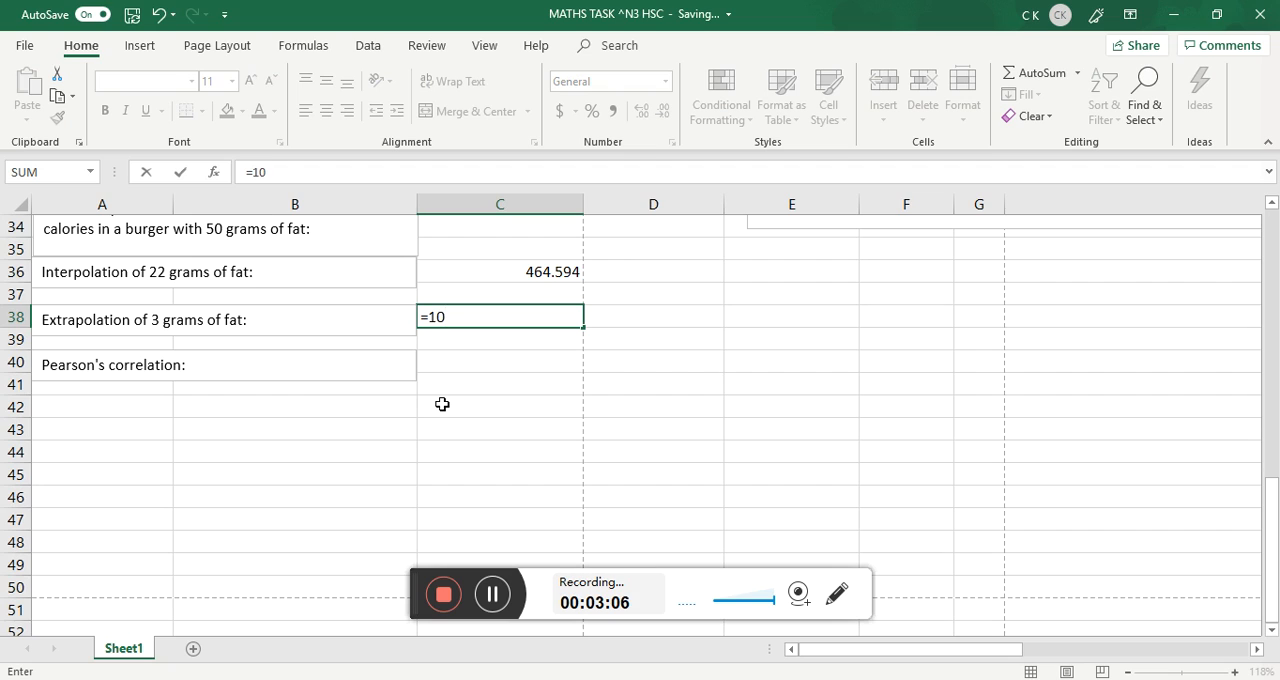
type(".567*3+")
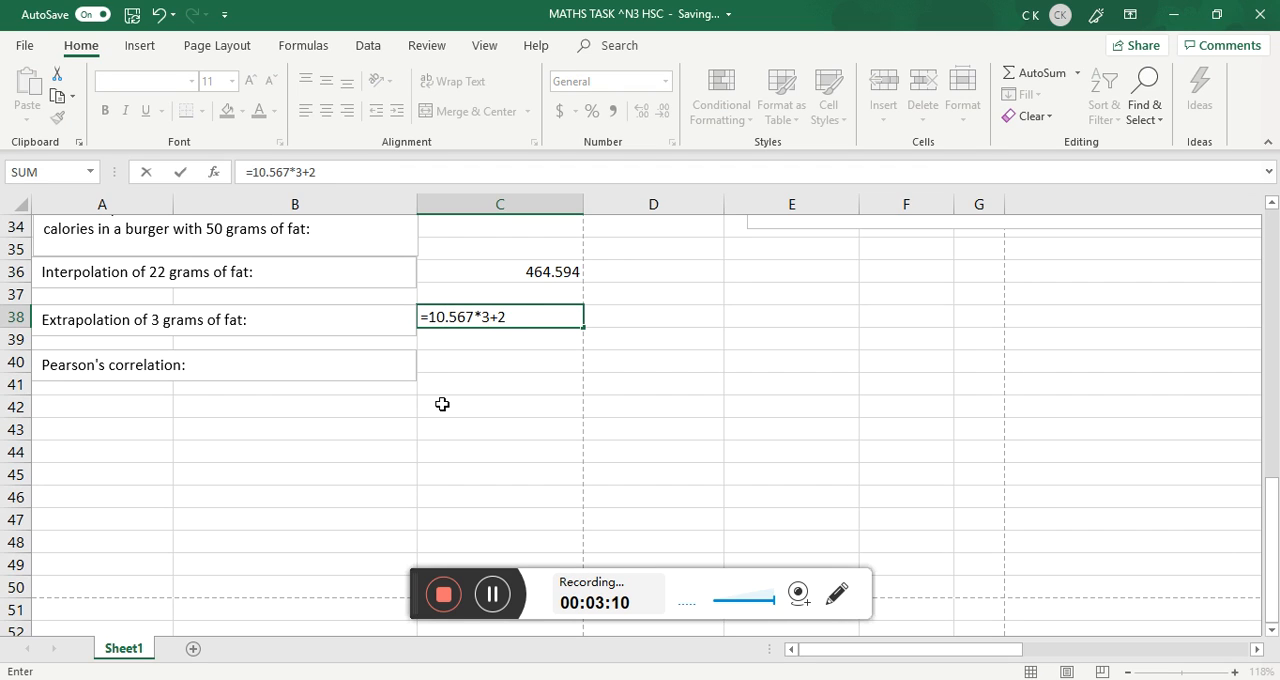
type("232.12")
key("Return")
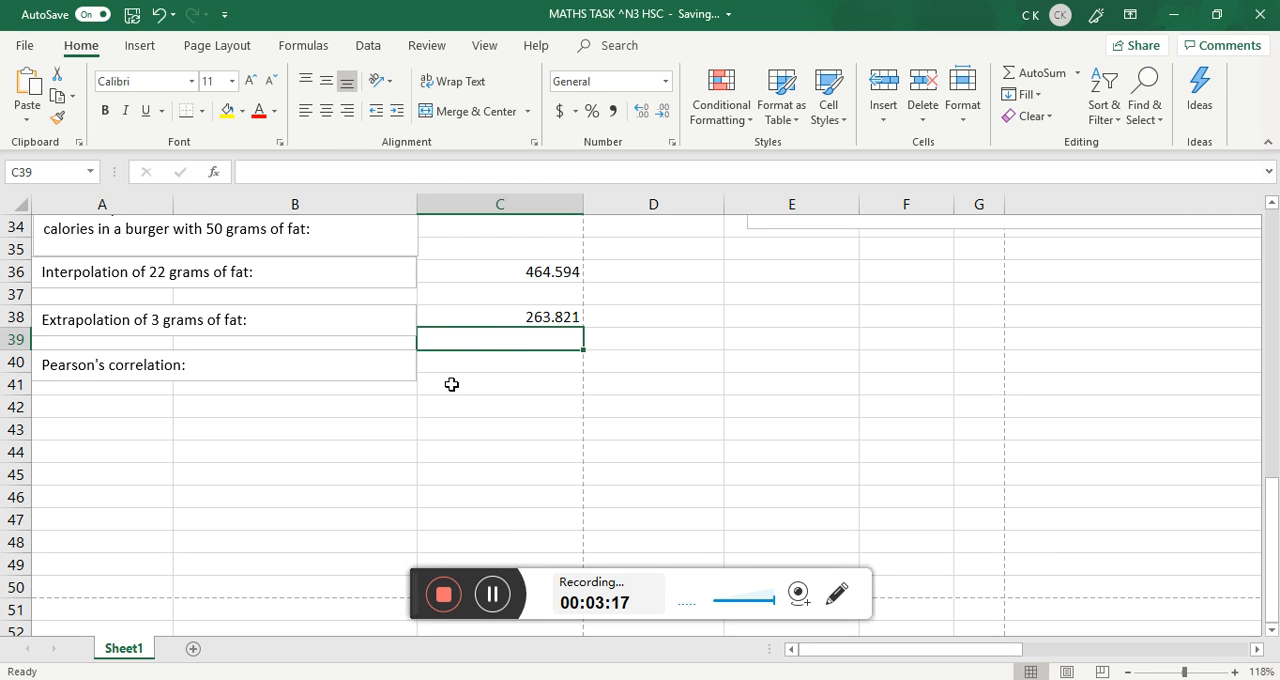
Start a CORREL formula in C41 for Pearson's correlation, using the fat totals C3:C16 as the first array.
left_click_drag(471, 378, 469, 372)
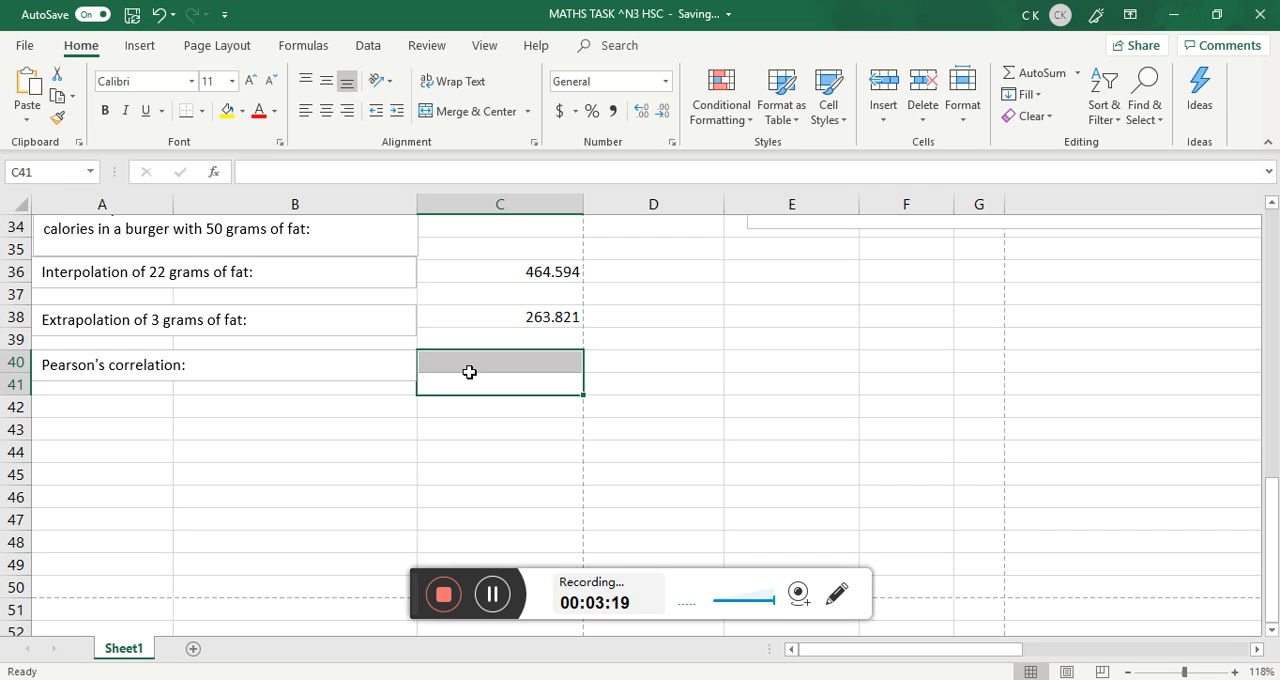
type("=")
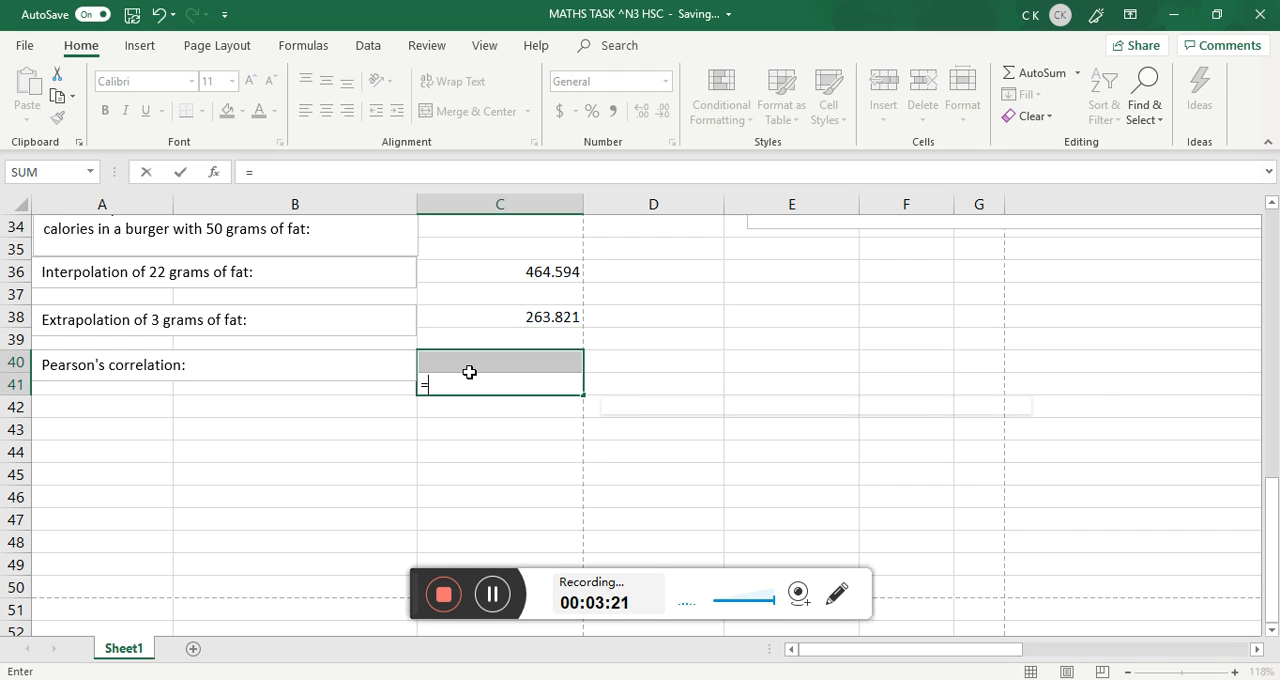
type("corr")
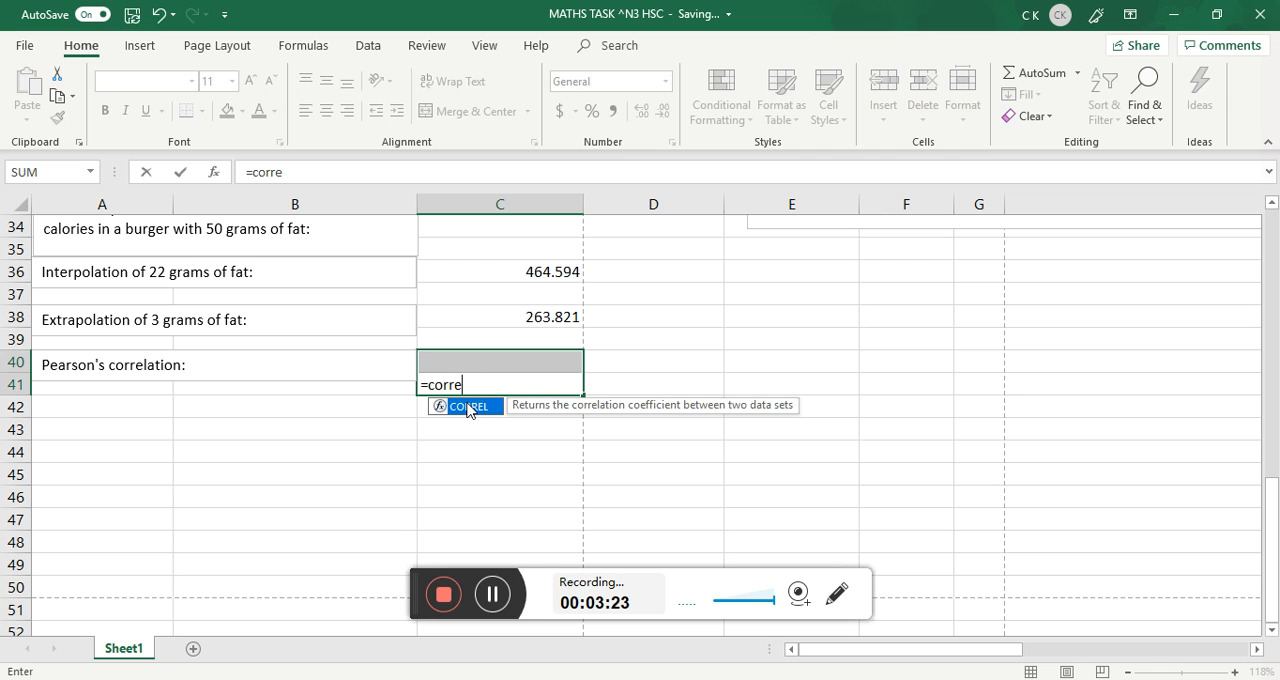
type("e")
double_click(467, 408)
scroll(500, 390, "up", 7)
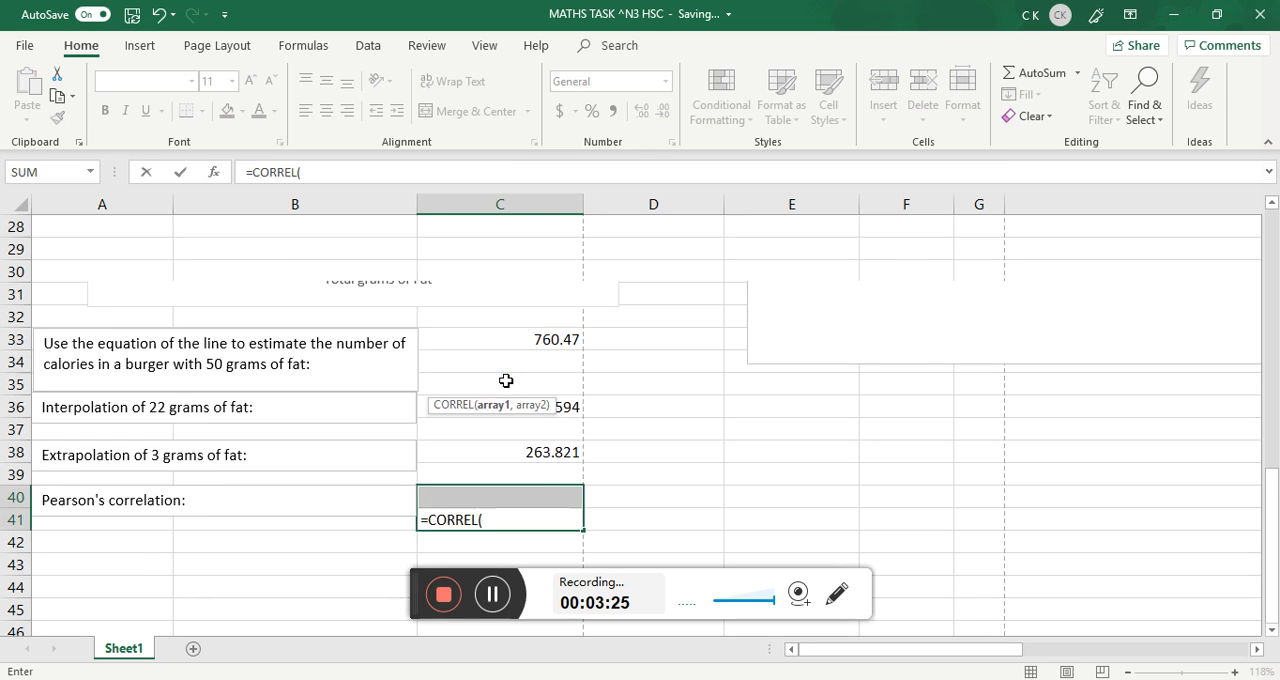
scroll(493, 345, "up", 4)
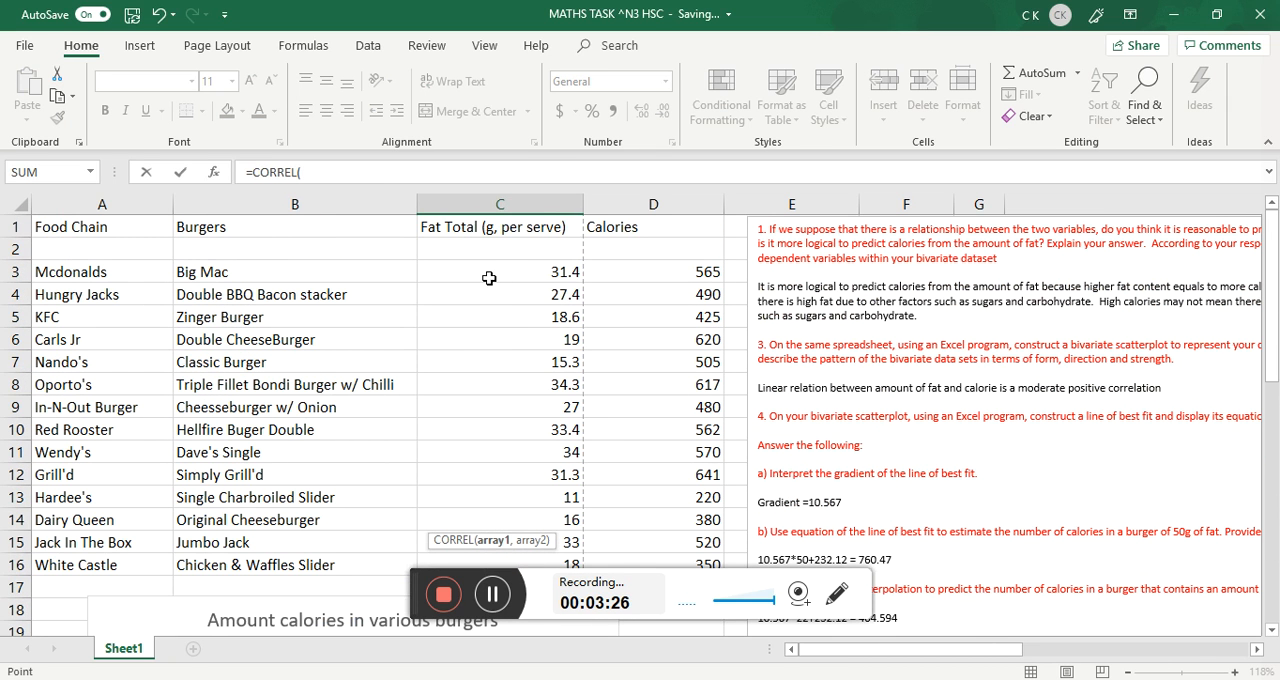
left_click_drag(491, 271, 505, 565)
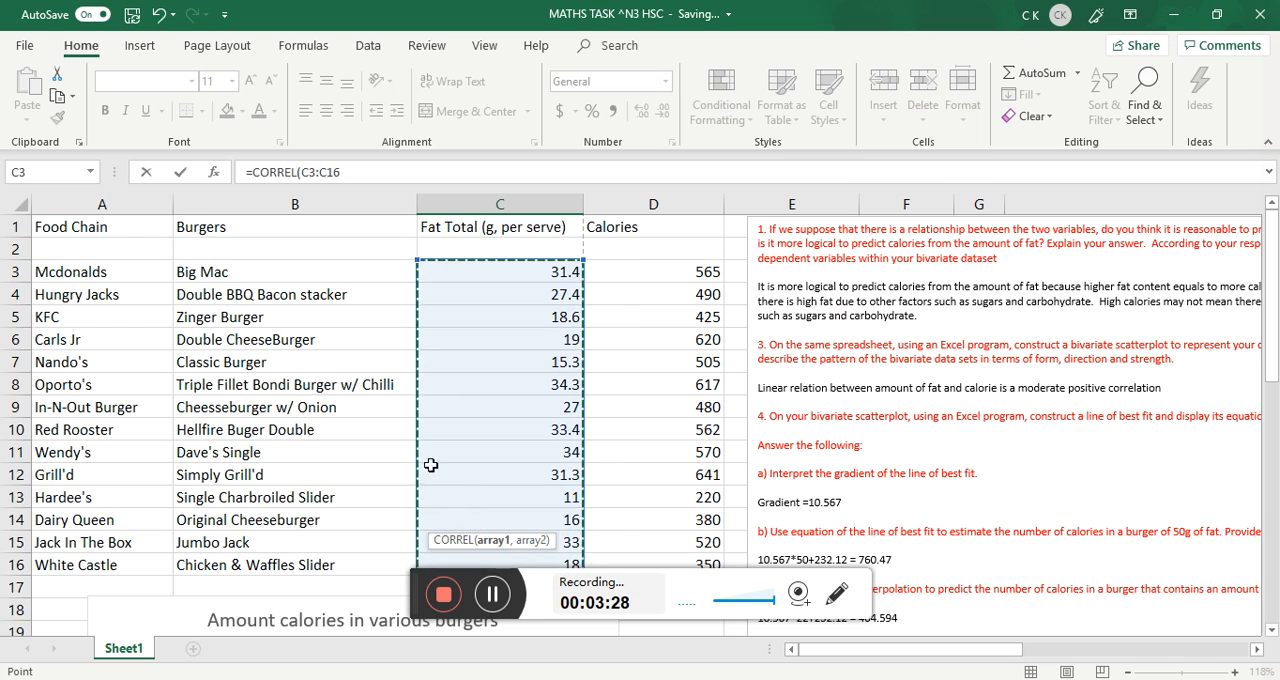
Add the calories D3:D16 as the second array and complete the formula =CORREL(C3:C16,D3:D16).
scroll(429, 463, "down", 2)
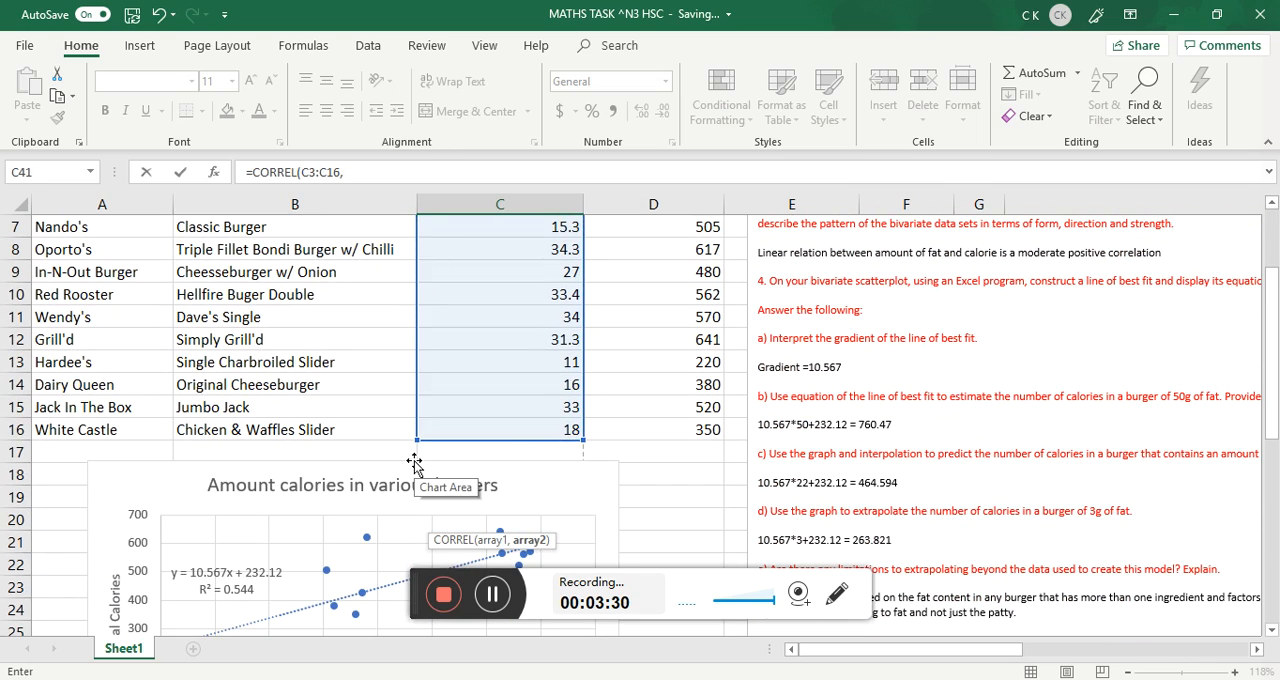
type(",")
scroll(520, 430, "down", 9)
scroll(590, 470, "up", 11)
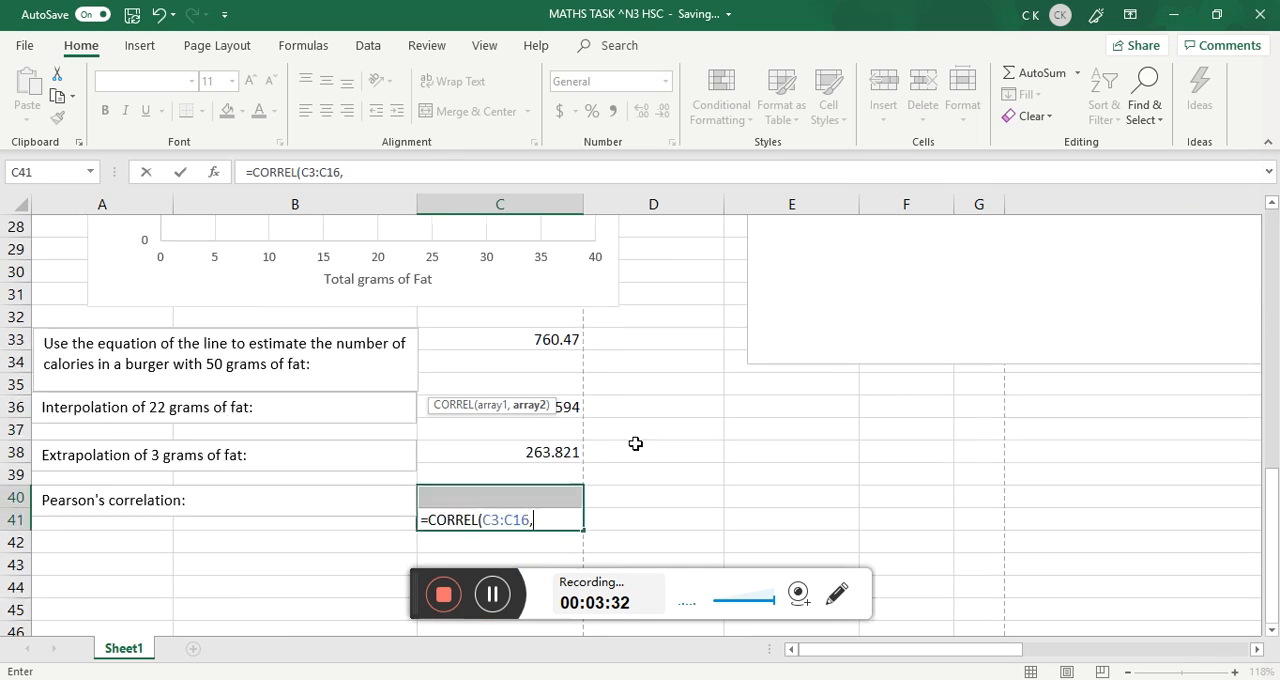
left_click_drag(641, 278, 656, 567)
scroll(617, 438, "down", 2)
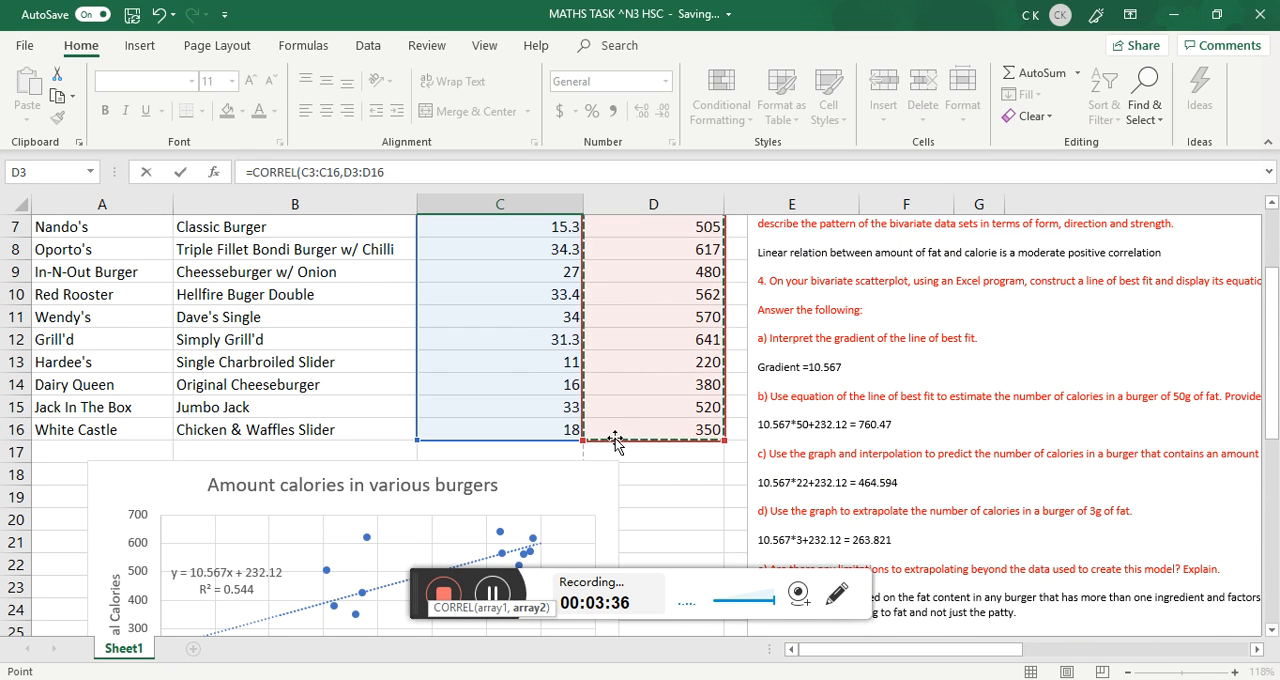
type(")")
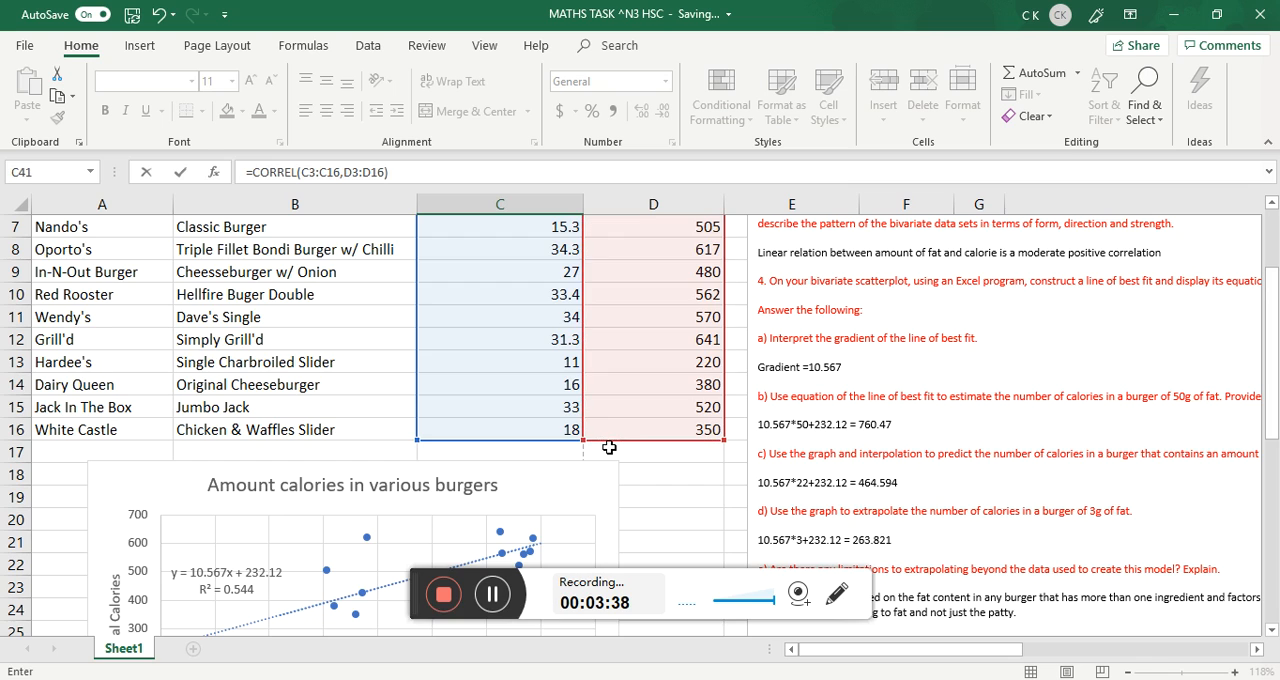
scroll(590, 465, "down", 8)
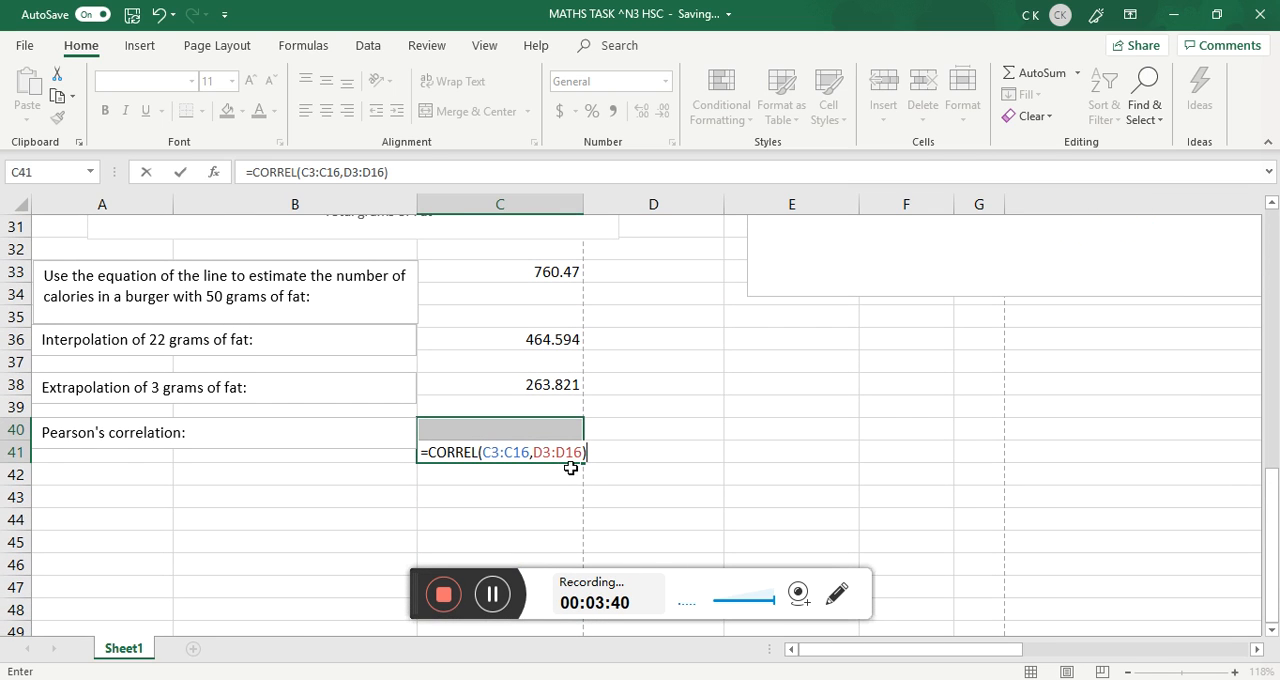
key("Return")
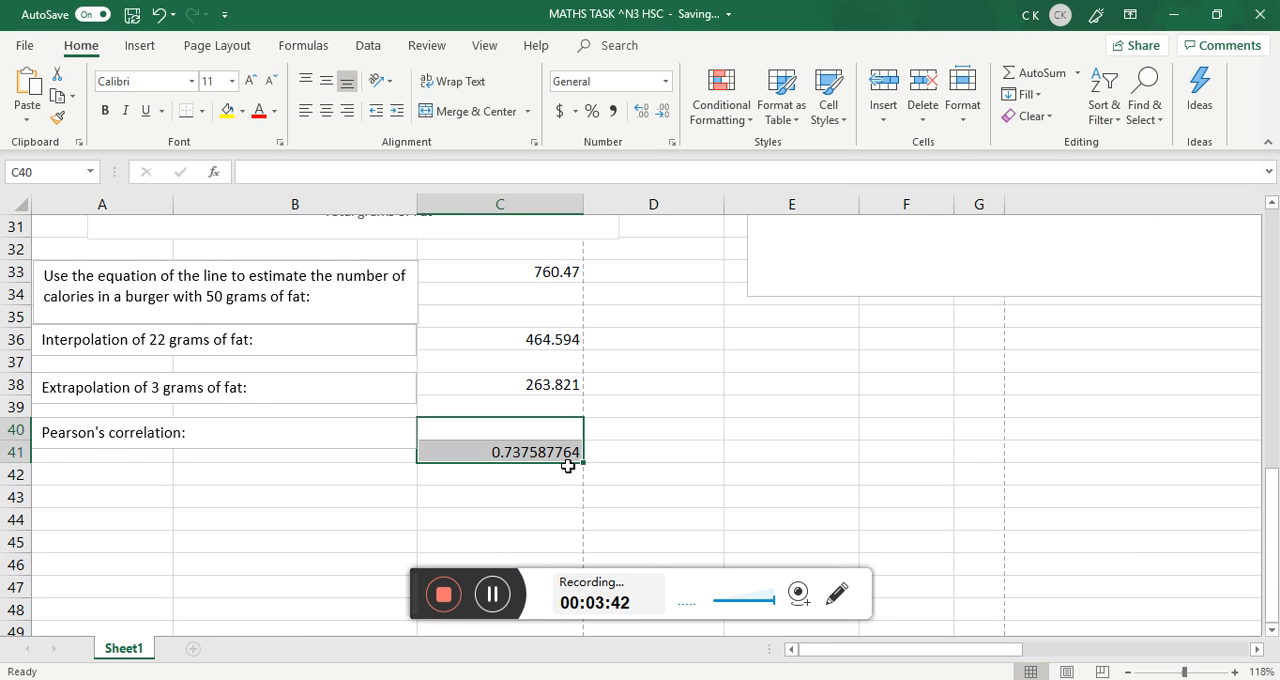
left_click(668, 469)
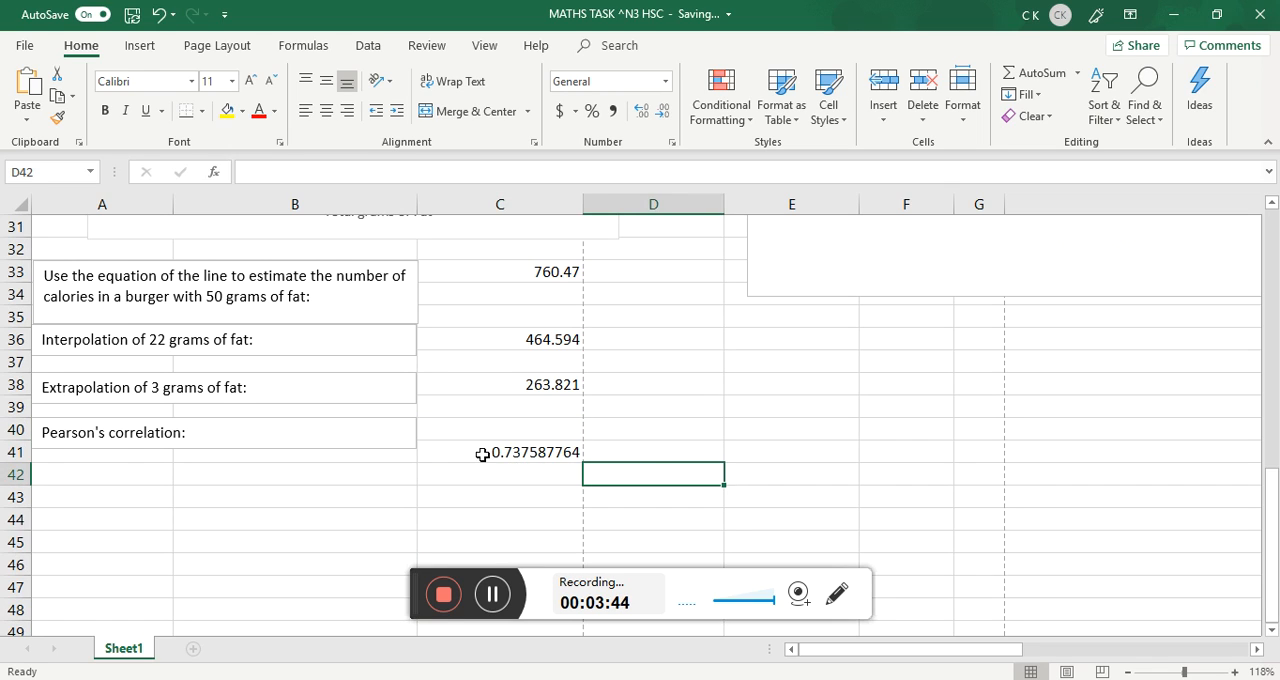
mouse_move(474, 454)
left_mouse_down()
mouse_move(460, 434)
mouse_move(462, 452)
left_mouse_up()
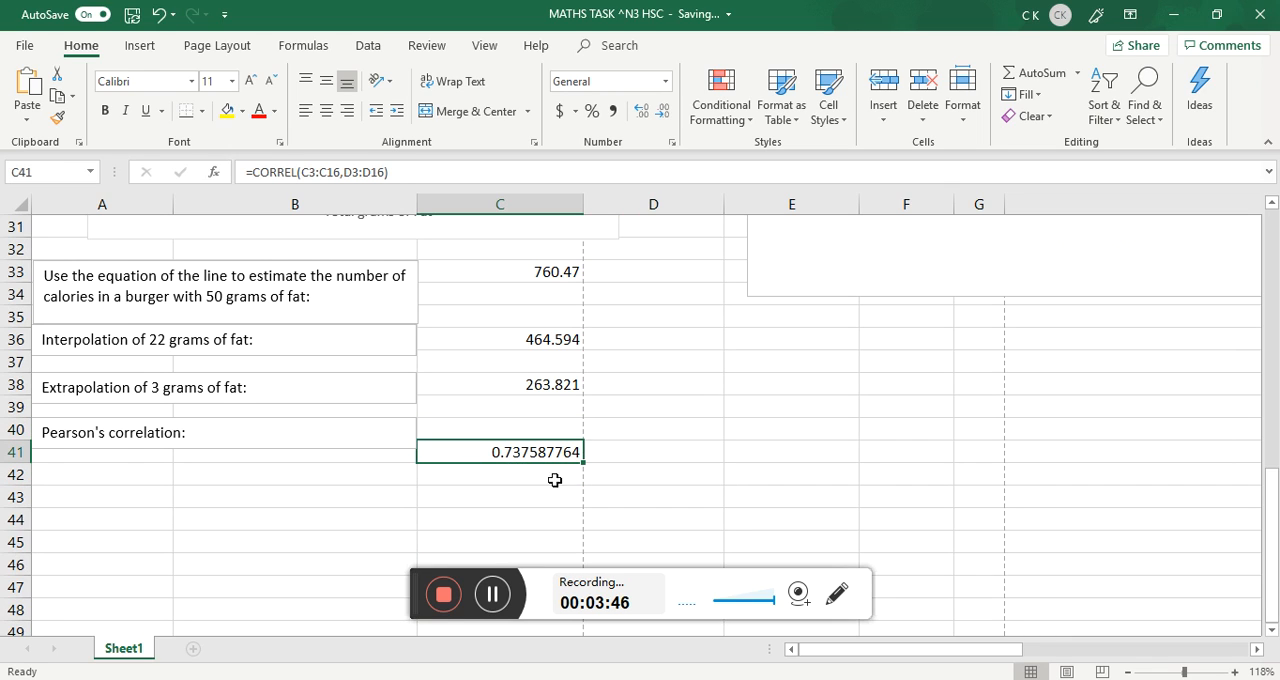
left_click(649, 500)
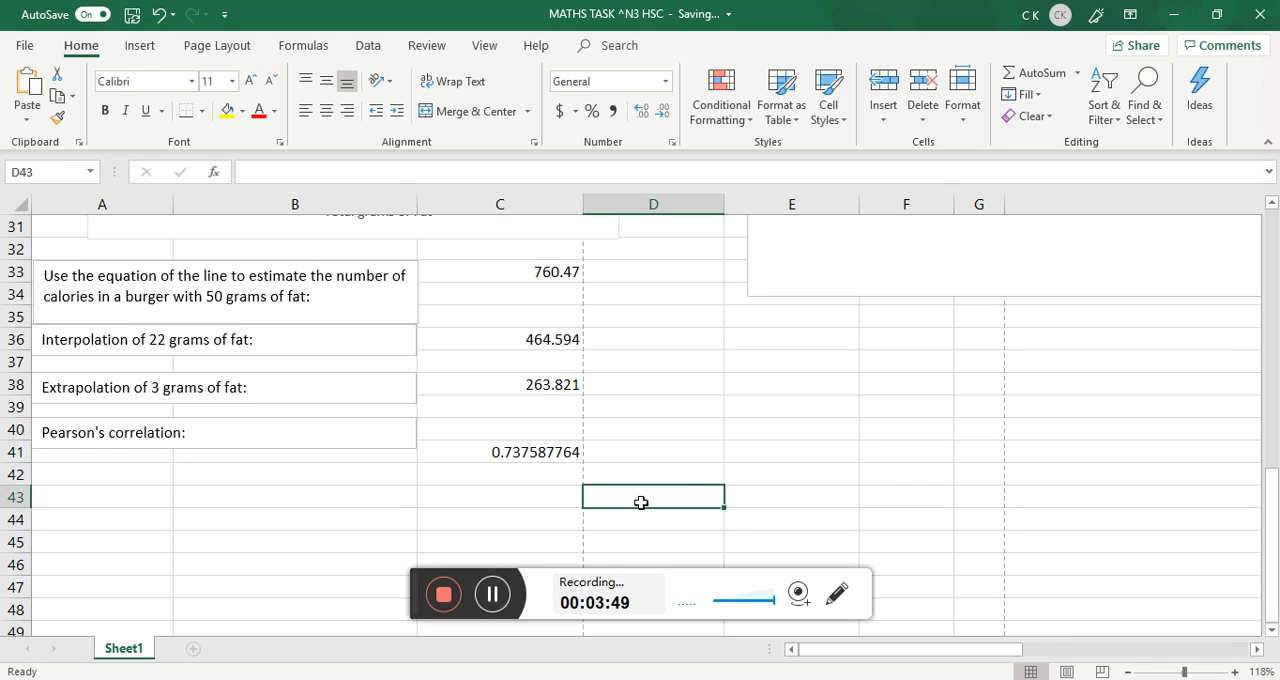